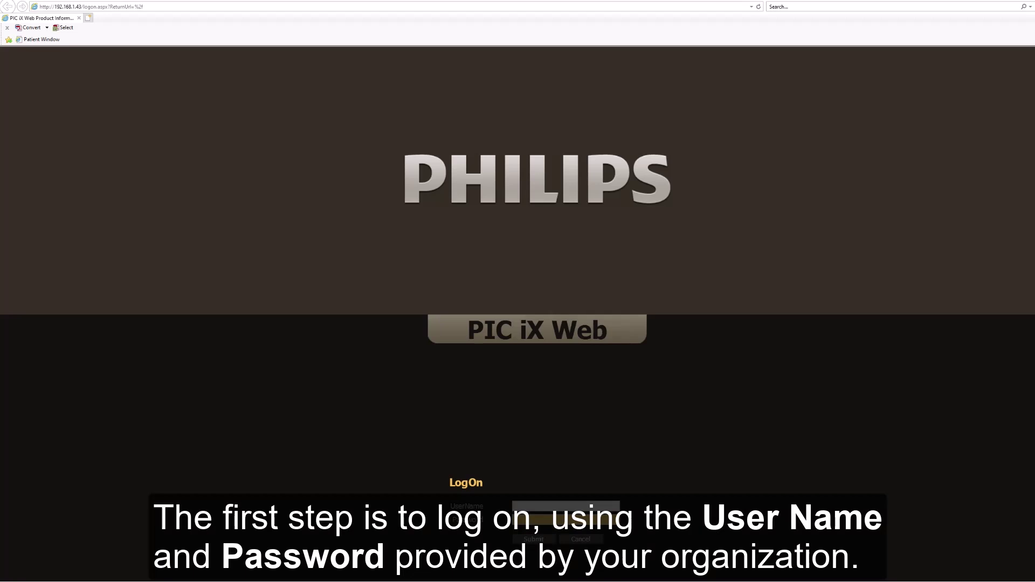
Step: Log on to PIC iX Web with the user name and password to reach the My Unit bed list
{"action": "left_click", "coordinate": [571, 507]}
{"action": "type", "text": "PHI"}
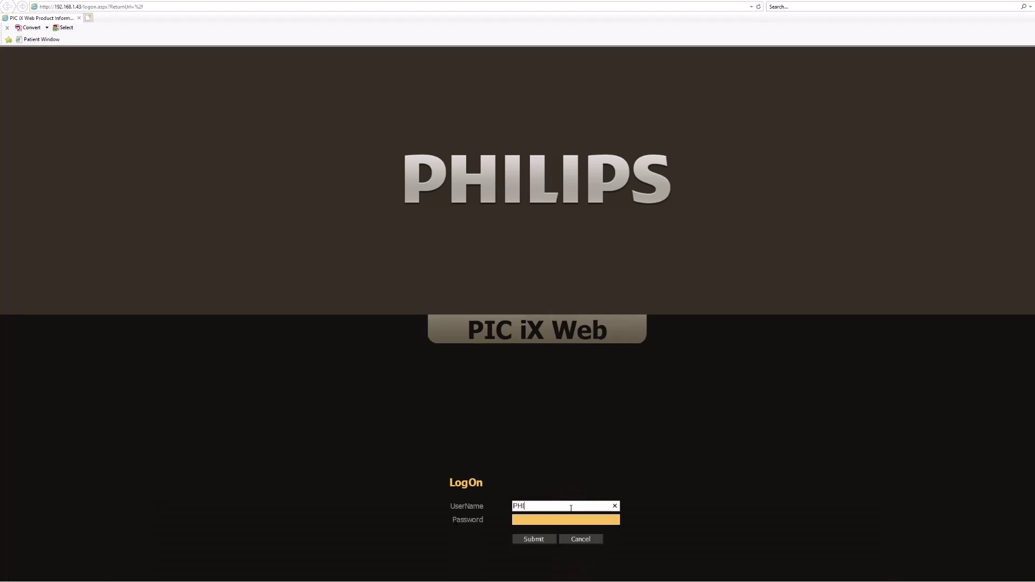
{"action": "type", "text": "LIPS"}
{"action": "key", "text": "Tab"}
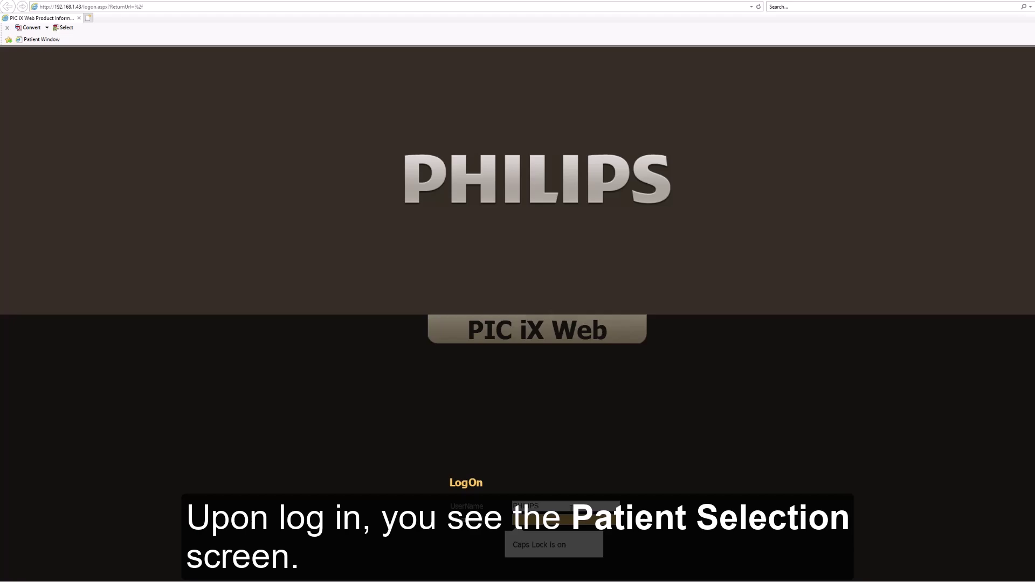
{"action": "key", "text": "Return"}
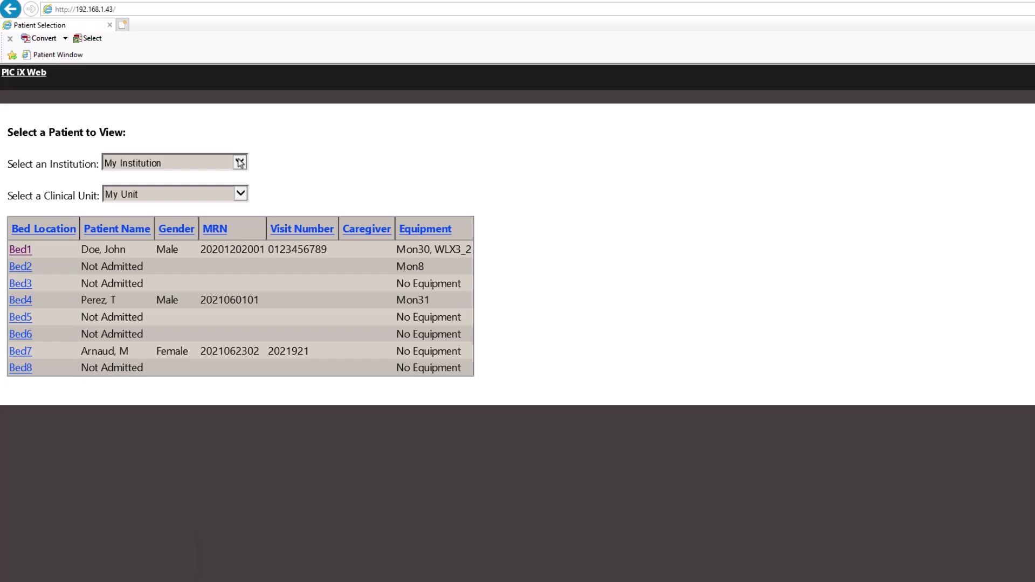
Step: Open the Bed1 patient's alarm review, leaving the alarm filter on All Strips
{"action": "left_click", "coordinate": [21, 250]}
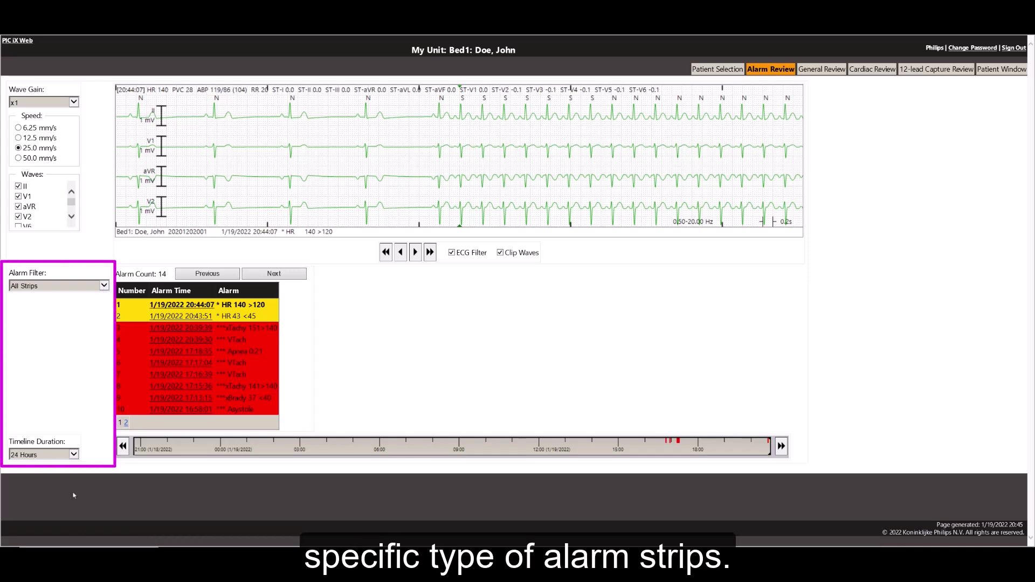
{"action": "left_click", "coordinate": [100, 286]}
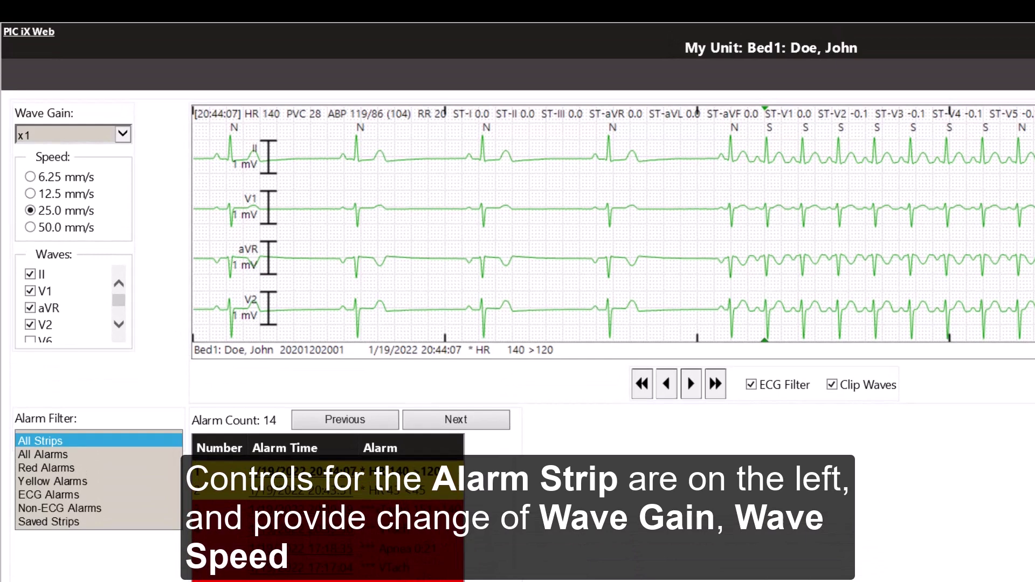
{"action": "left_click", "coordinate": [147, 373]}
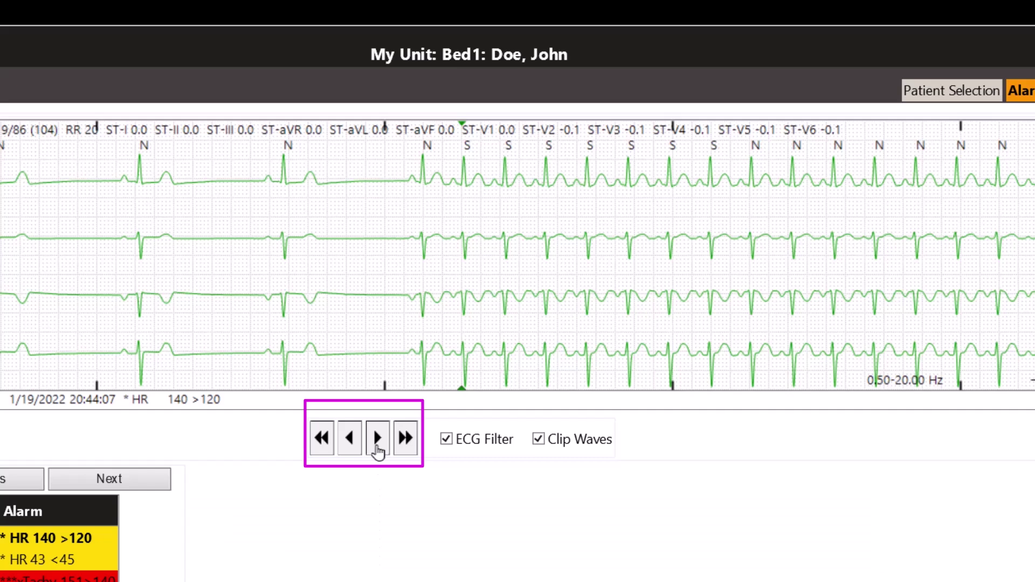
Step: Advance the Bed1 strip one second and turn off ECG Filter (0.05–150 Hz) and Clip Waves
{"action": "left_click", "coordinate": [377, 439]}
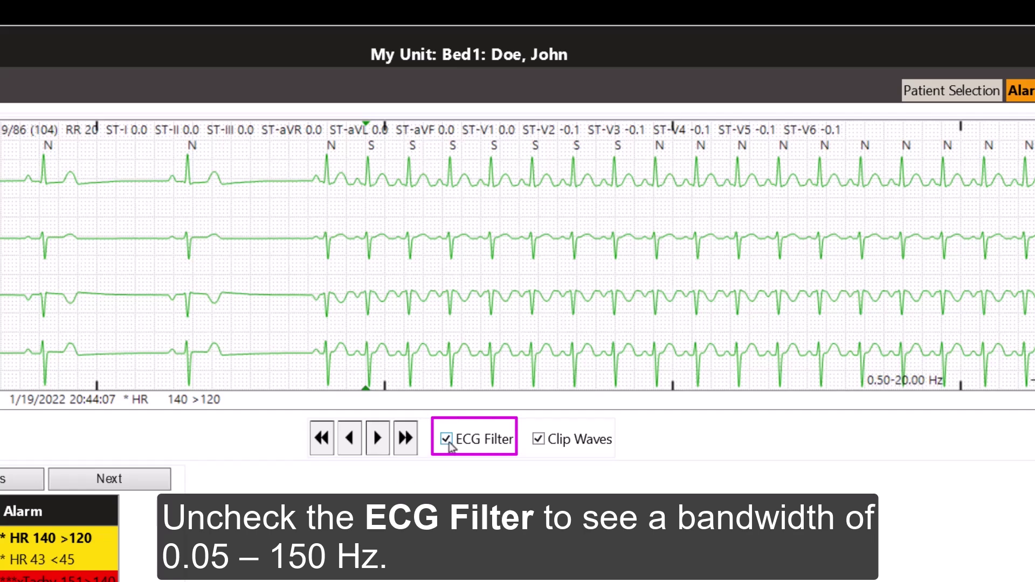
{"action": "left_click", "coordinate": [447, 439]}
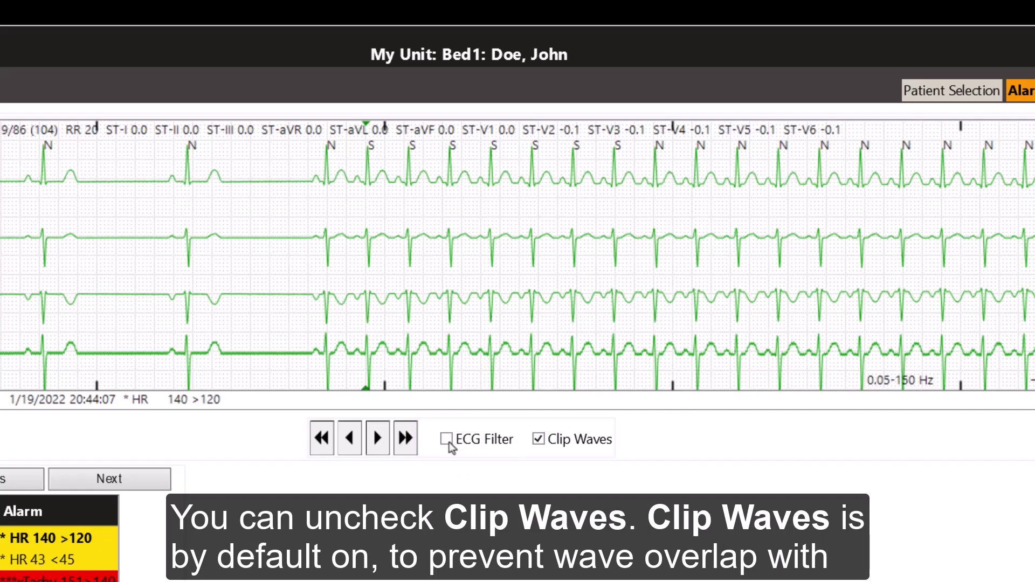
{"action": "left_click", "coordinate": [539, 440]}
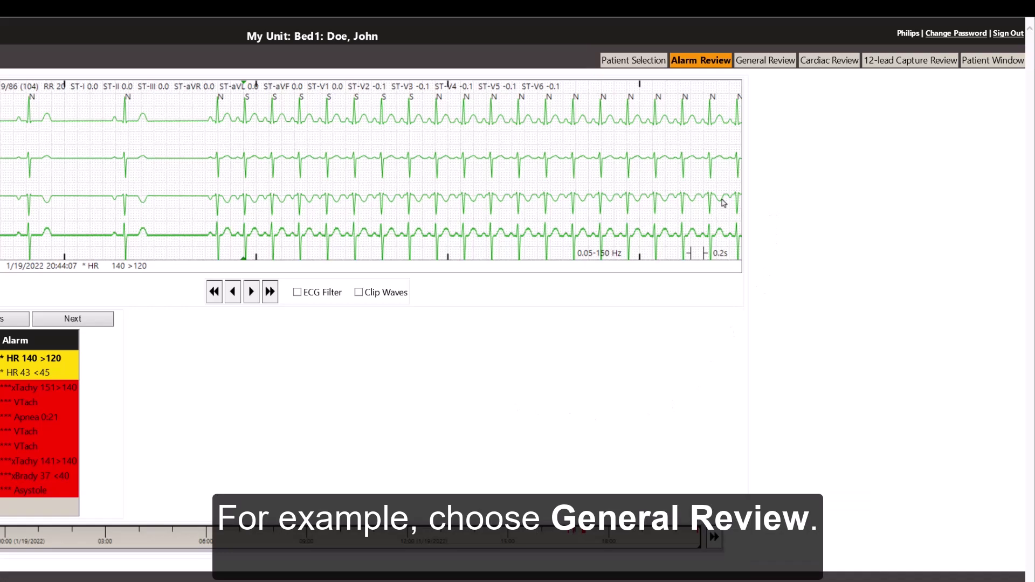
Step: In General Review, keep 12 Minutes of compressed waves and open a four-lead strip at 20:43:57
{"action": "left_click", "coordinate": [754, 68]}
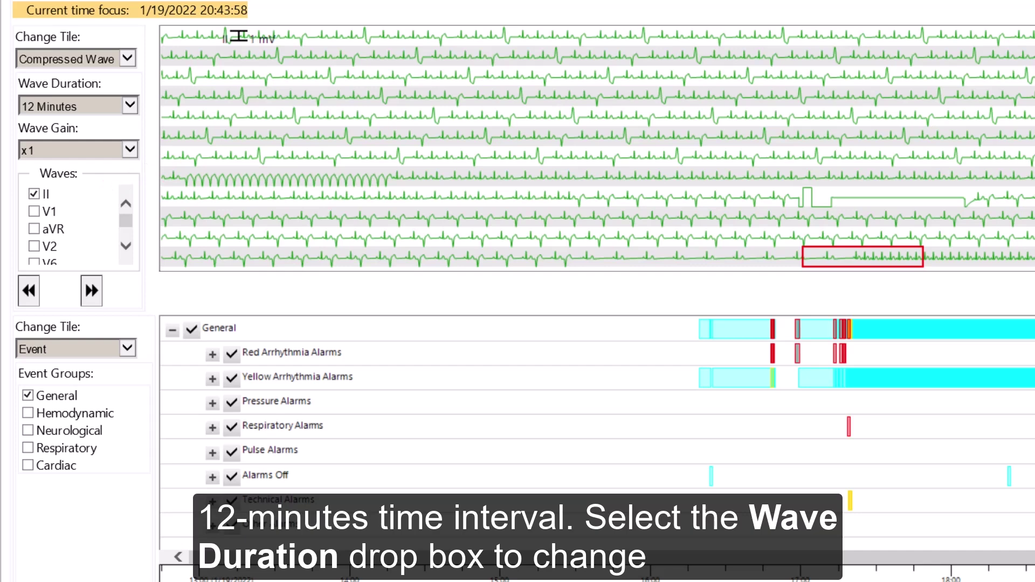
{"action": "left_click", "coordinate": [125, 106]}
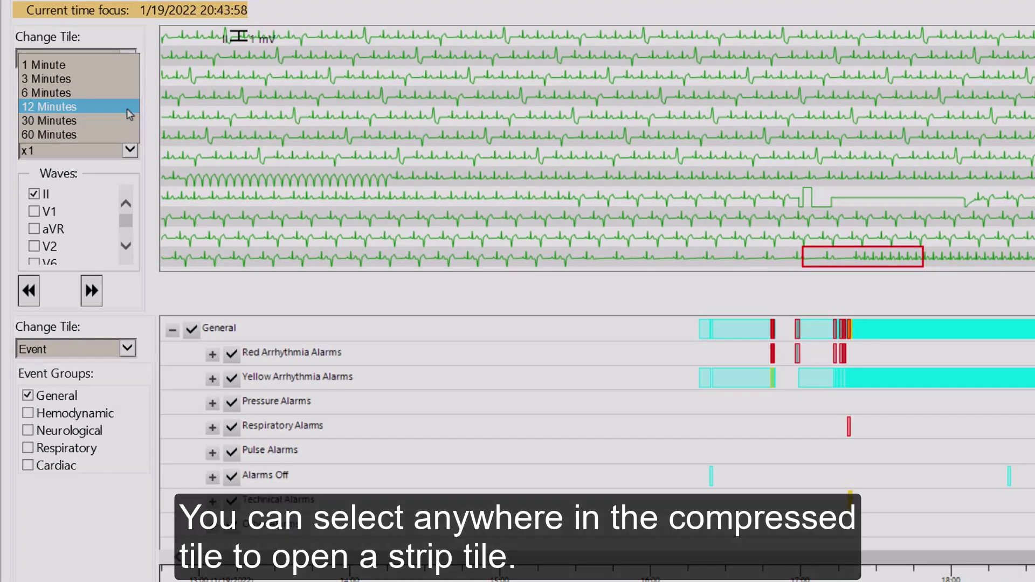
{"action": "left_click", "coordinate": [128, 113]}
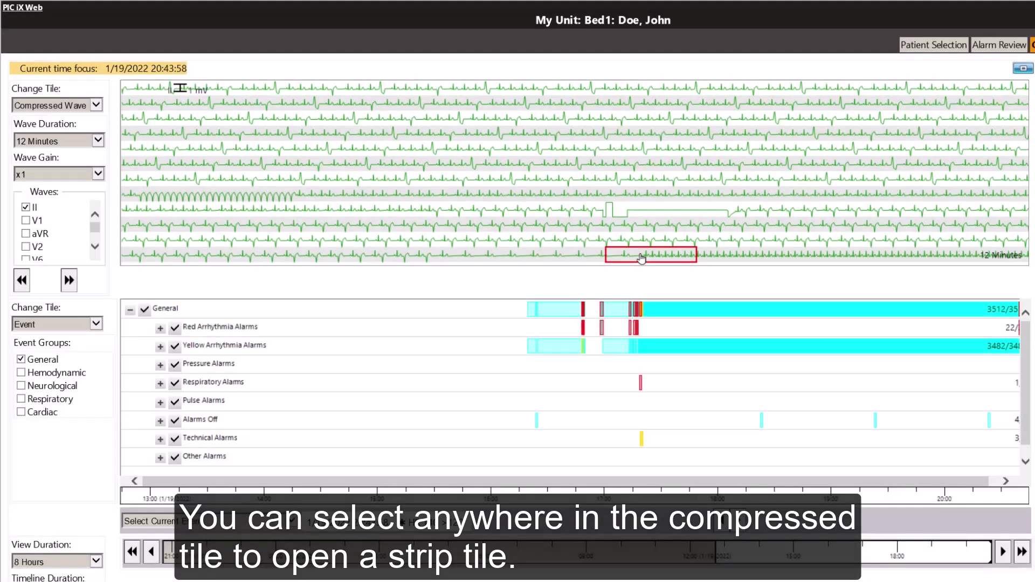
{"action": "left_click", "coordinate": [641, 258]}
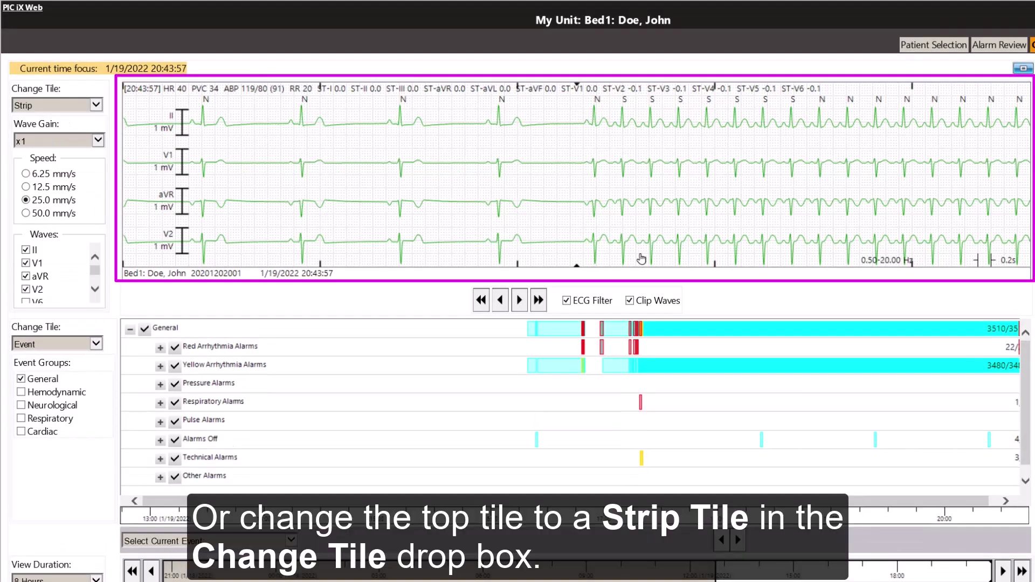
{"action": "left_click", "coordinate": [96, 105]}
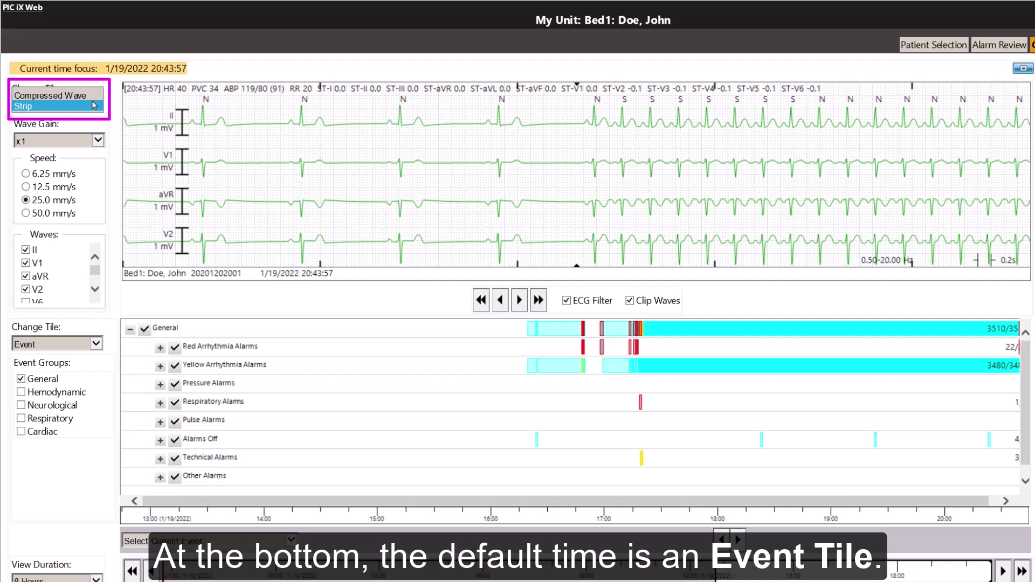
Step: Return the top tile to compressed waves, focus on the 16:48 red alarm, and include Hemodynamic events
{"action": "left_click", "coordinate": [80, 95]}
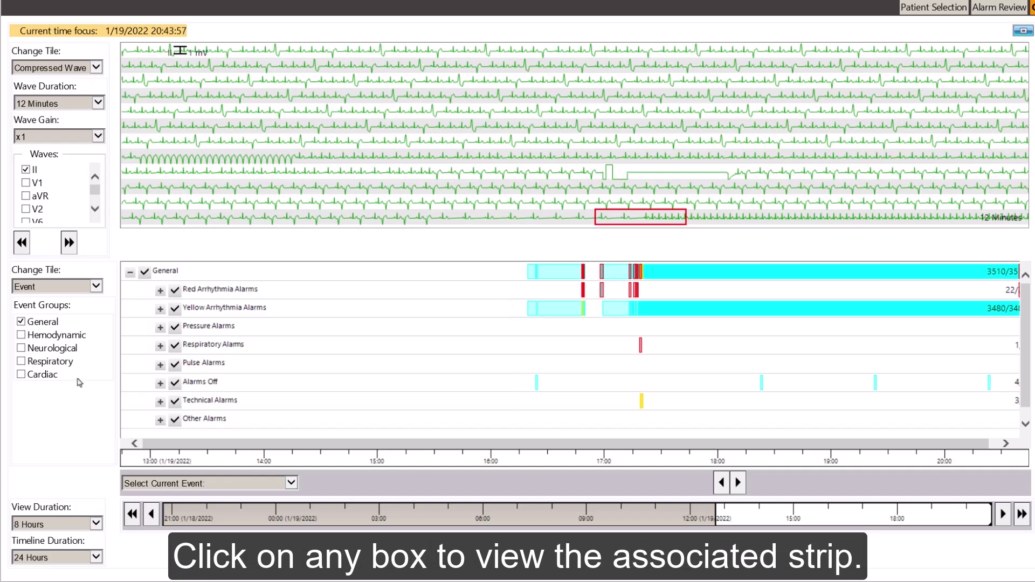
{"action": "left_click", "coordinate": [582, 293]}
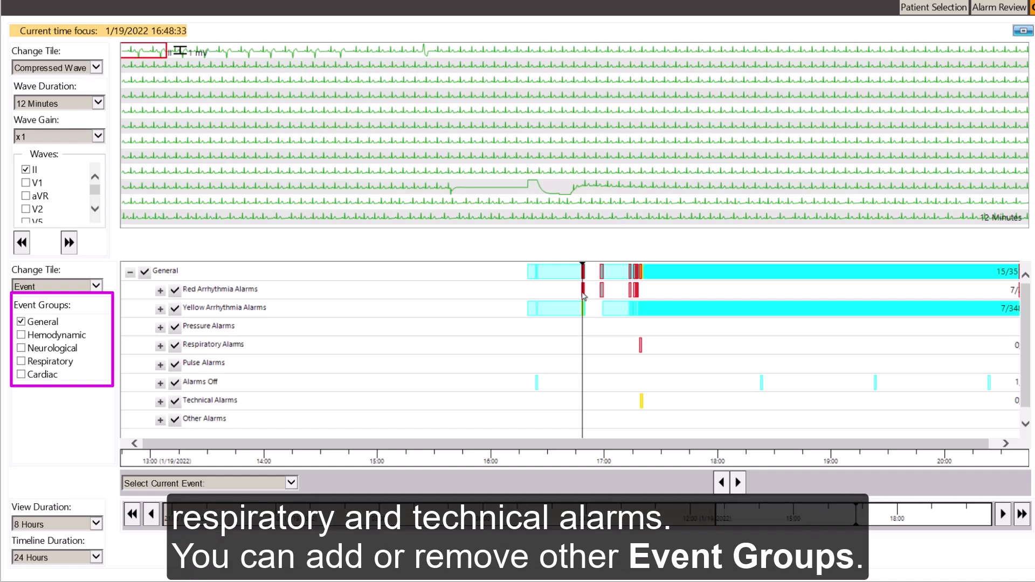
{"action": "left_click", "coordinate": [21, 334]}
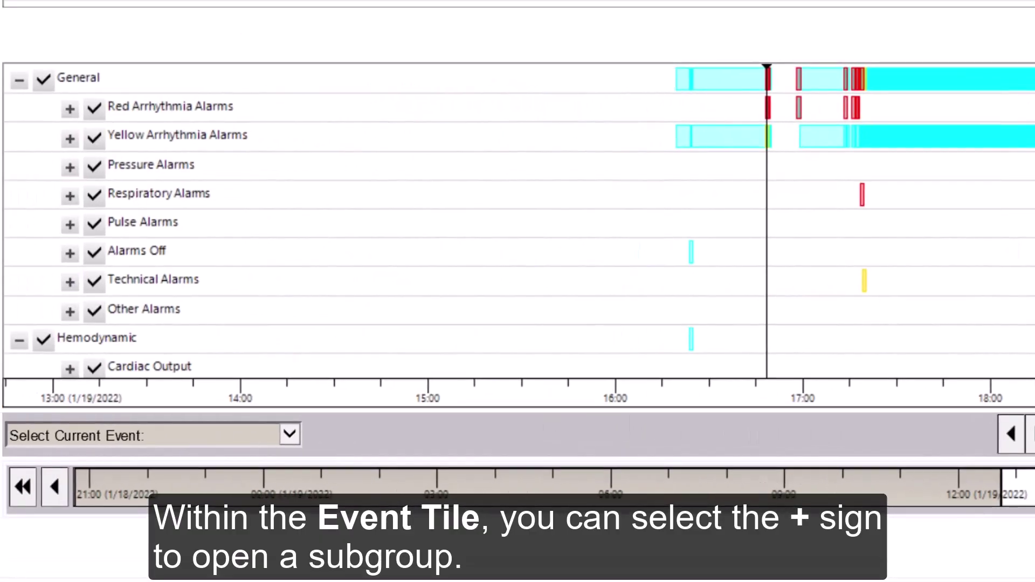
Step: Expand Red Arrhythmia Alarms, hide V-Tach events, and step to the next event (HR HIGH, 126 bpm)
{"action": "left_click", "coordinate": [71, 110]}
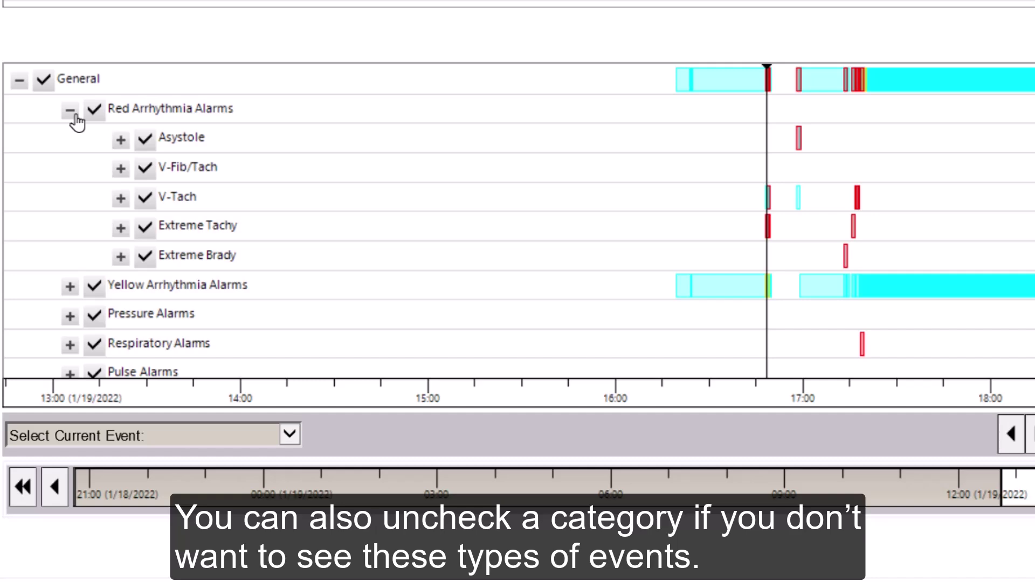
{"action": "left_click", "coordinate": [141, 199]}
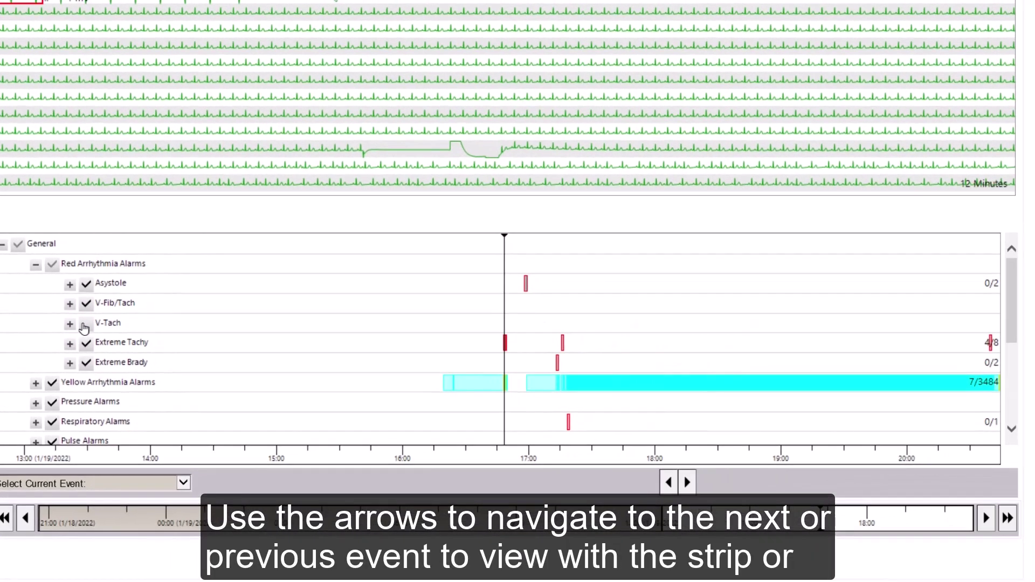
{"action": "left_click", "coordinate": [694, 492]}
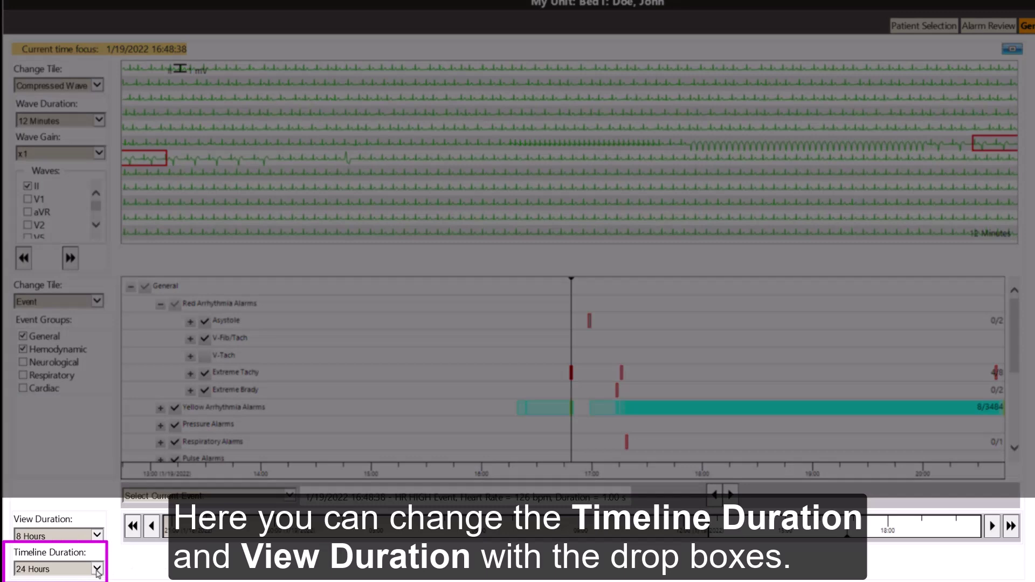
Step: Set the review timeline to 4 Hours and the event tile's view window to 1 Hour
{"action": "left_click", "coordinate": [97, 569]}
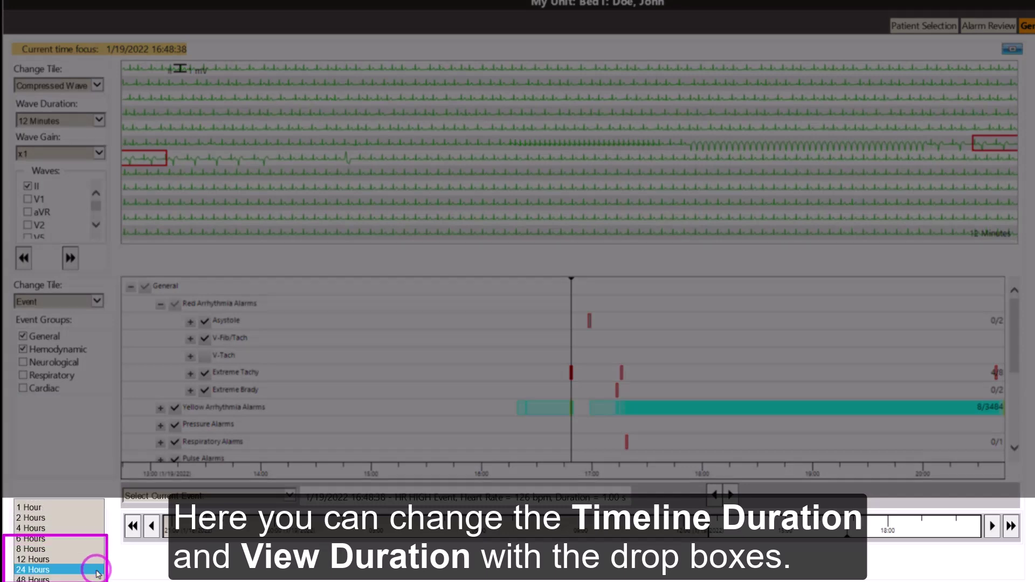
{"action": "left_click", "coordinate": [91, 529]}
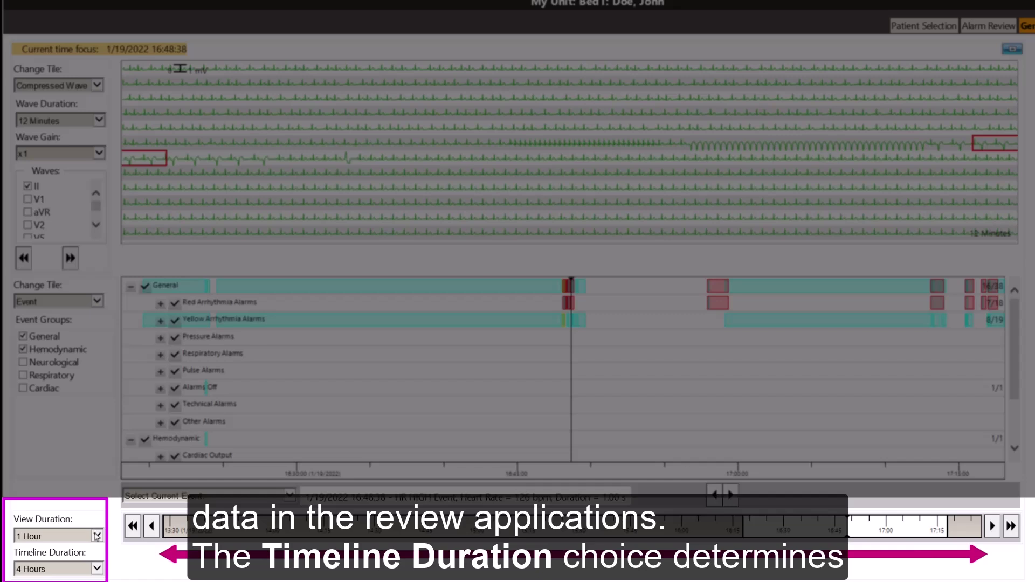
{"action": "left_click", "coordinate": [96, 533]}
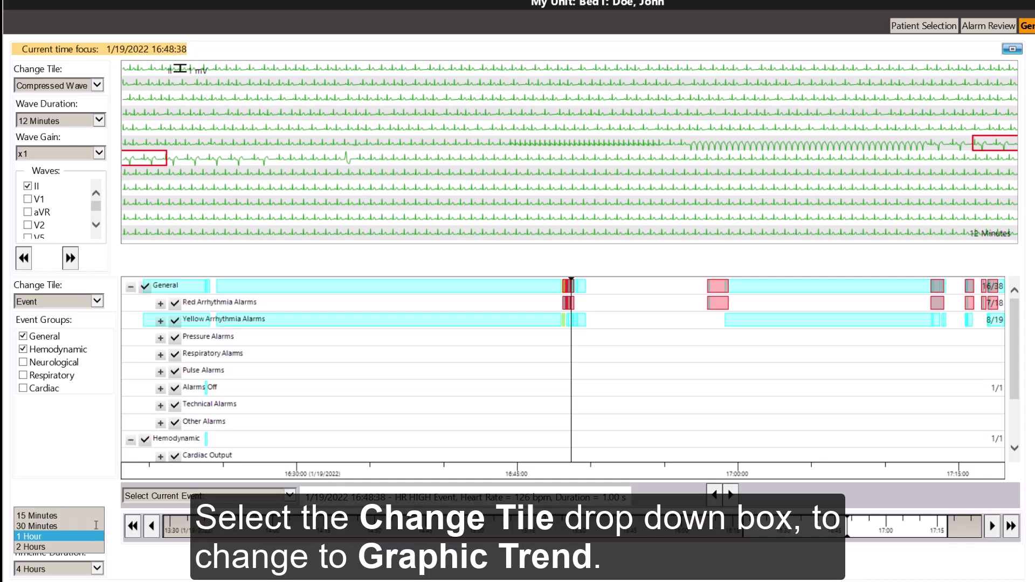
Step: Turn the lower tile into a graphic HR trend and toggle its histogram on and off
{"action": "left_click", "coordinate": [98, 302]}
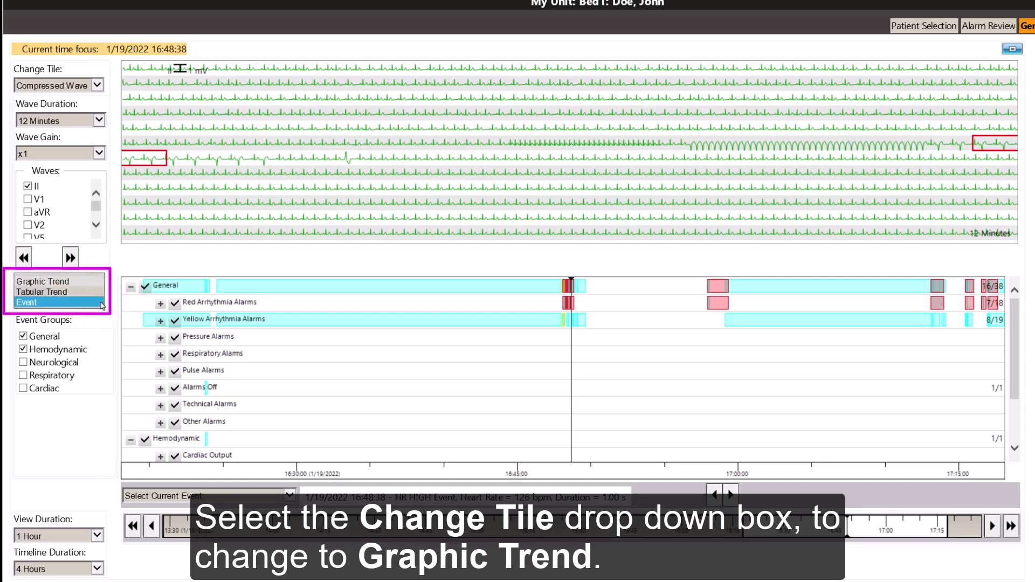
{"action": "left_click", "coordinate": [90, 288]}
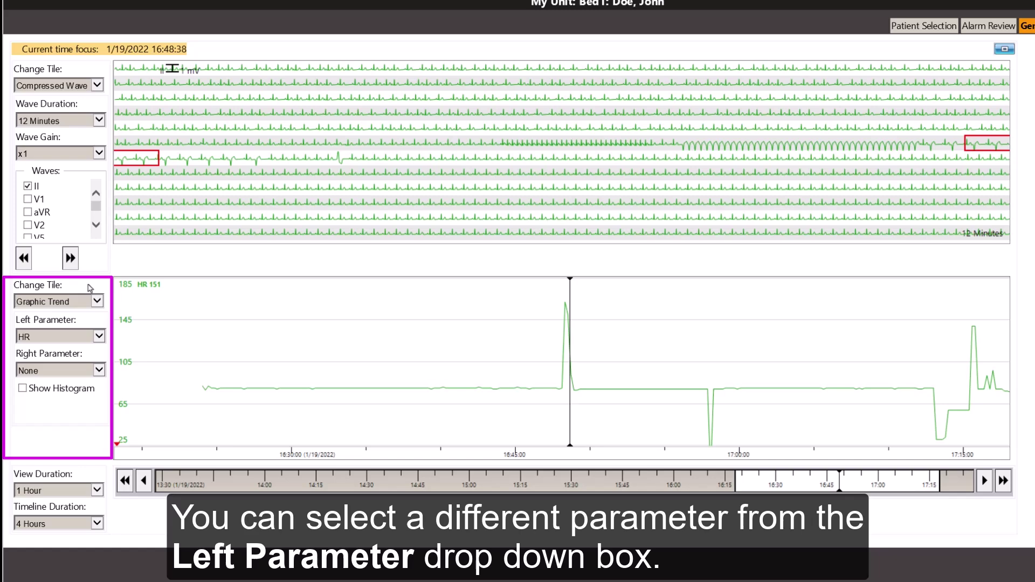
{"action": "left_click", "coordinate": [99, 336]}
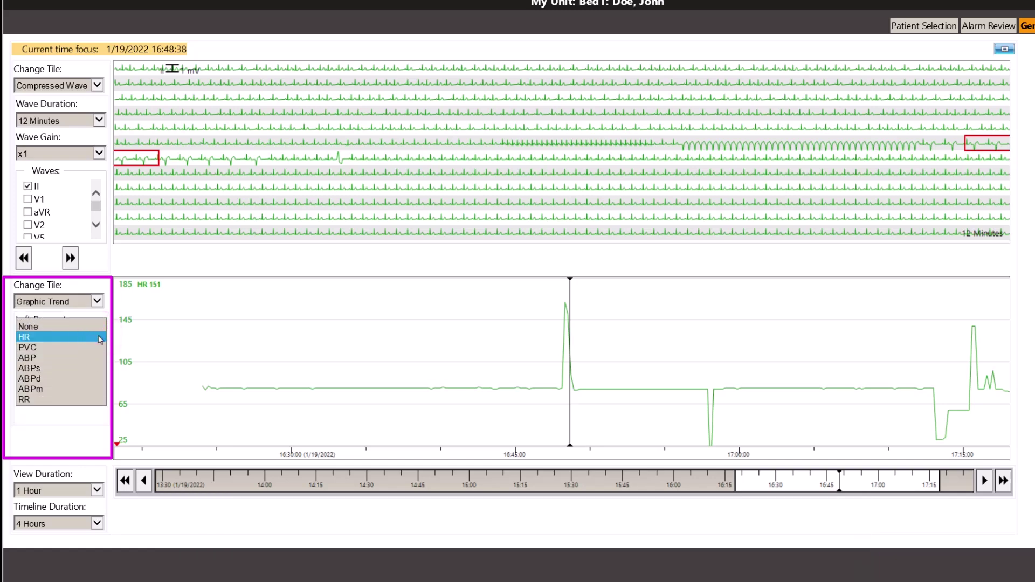
{"action": "left_click", "coordinate": [100, 337]}
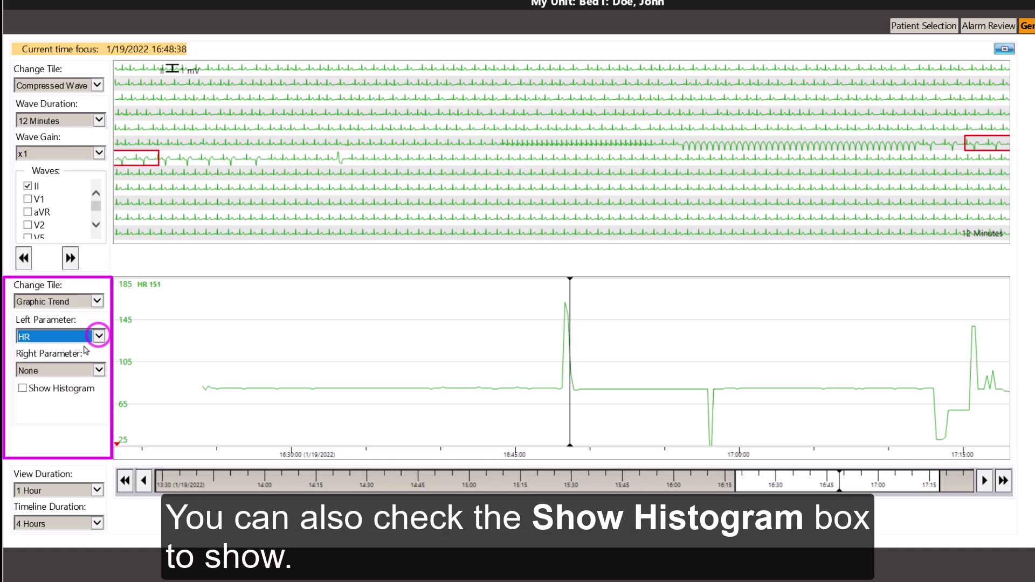
{"action": "left_click", "coordinate": [24, 388]}
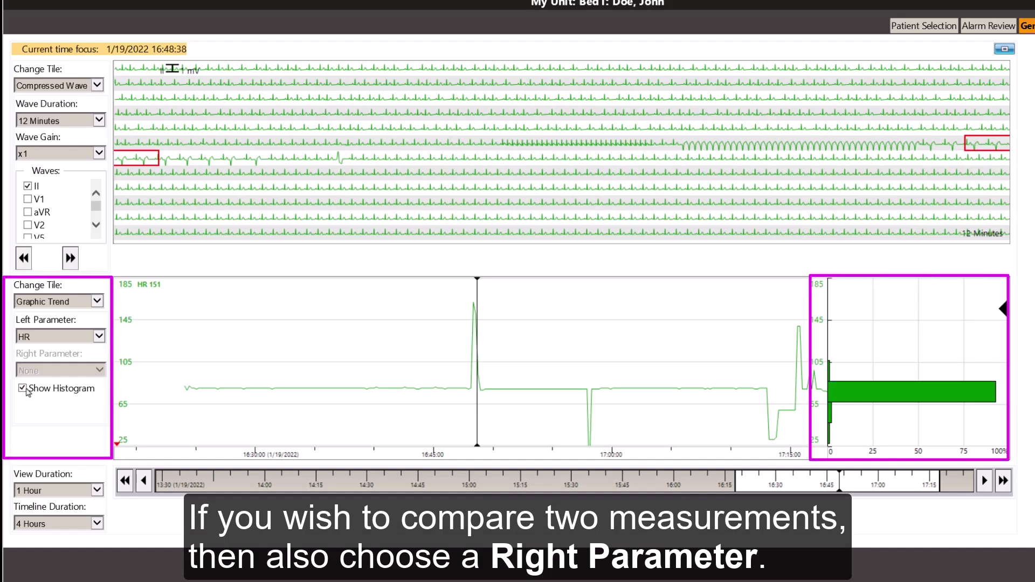
{"action": "left_click", "coordinate": [26, 390]}
Step: Switch the lower tile to a Tabular Trend of HR, ABP, RR and PVC at 5-minute intervals
{"action": "left_click", "coordinate": [99, 369]}
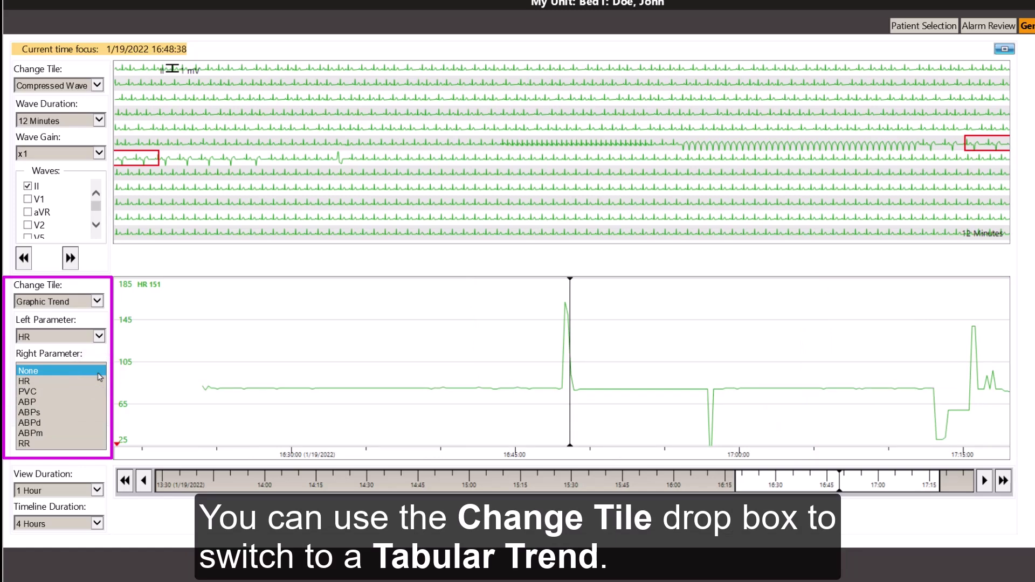
{"action": "left_click", "coordinate": [97, 300]}
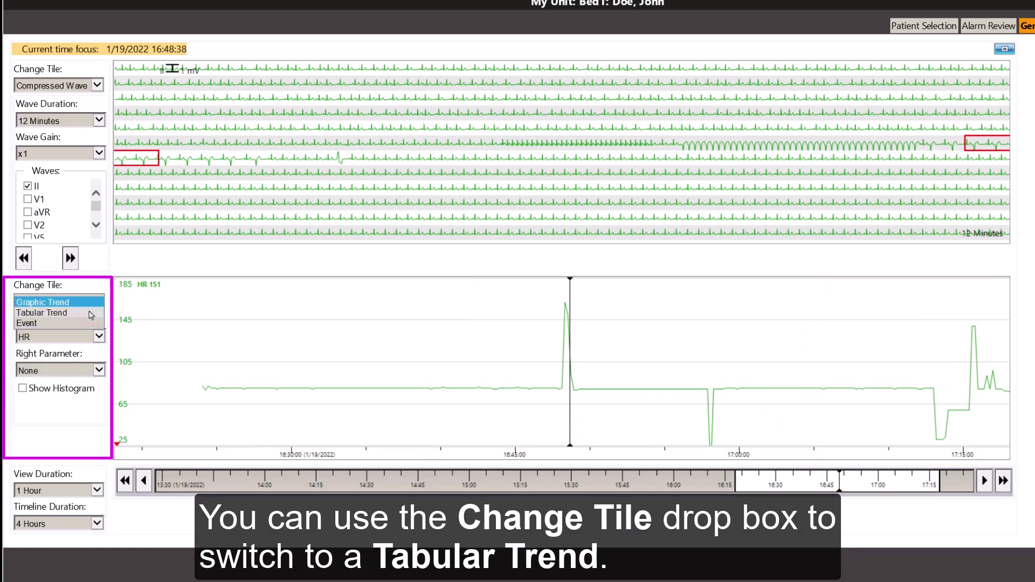
{"action": "left_click", "coordinate": [54, 312]}
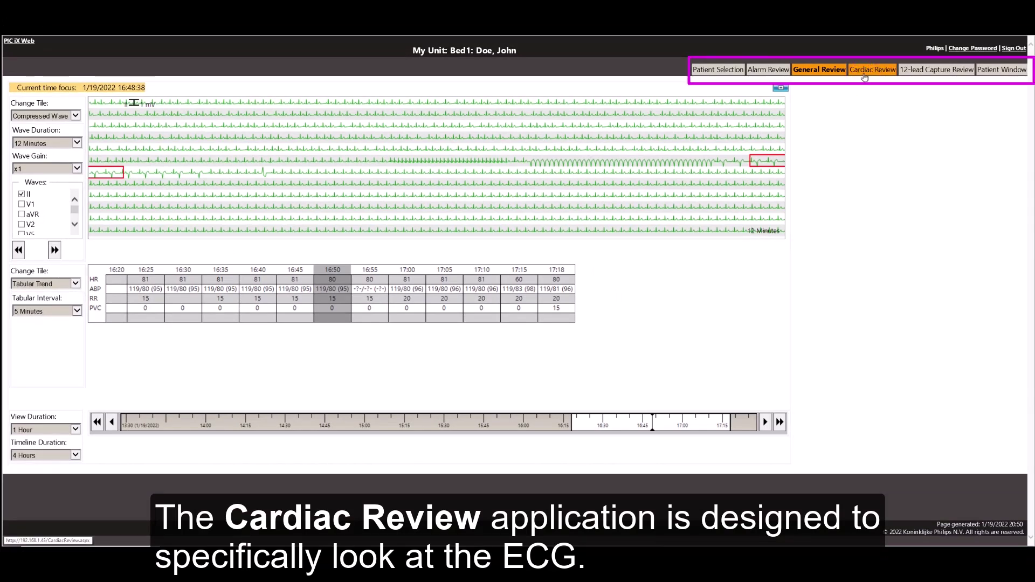
Step: Switch to Cardiac Review, showing compressed ECG above the cardiac alarm event groups
{"action": "left_click", "coordinate": [864, 76]}
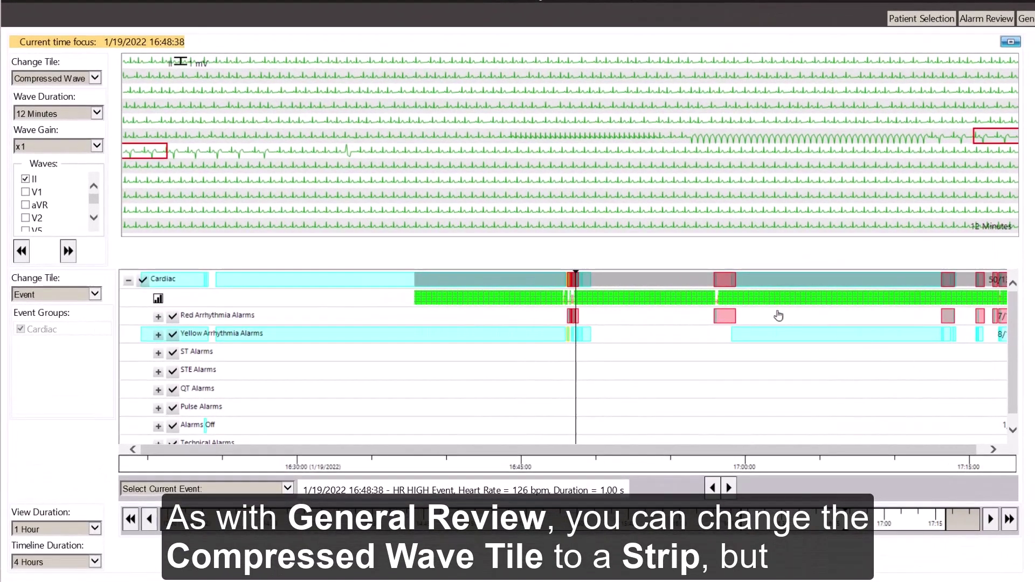
{"action": "left_click", "coordinate": [95, 79]}
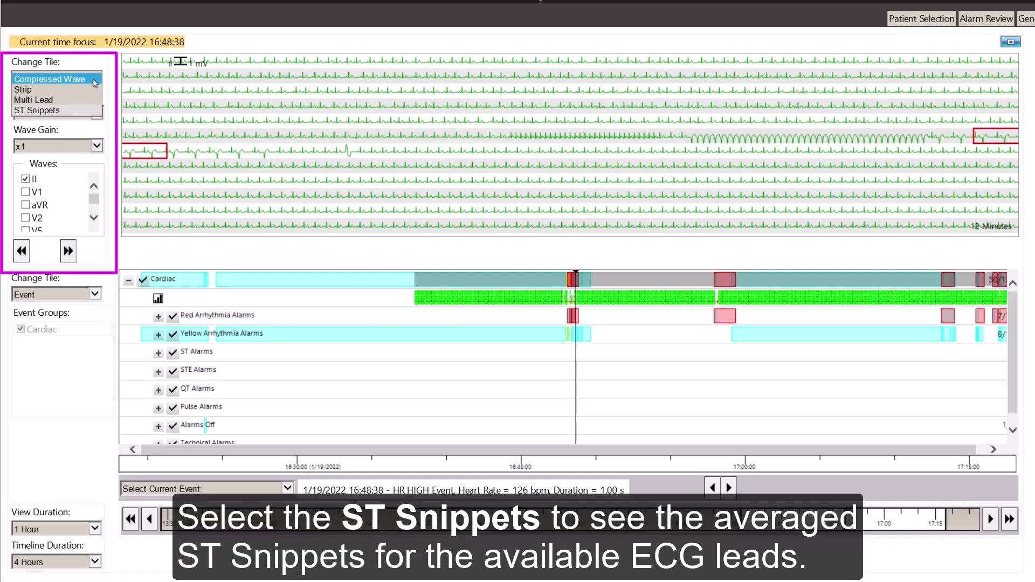
Step: Show 3x4 ST Map snippets in the top tile with the 9/21/2021 12:10 ST baseline overlaid
{"action": "left_click", "coordinate": [80, 110]}
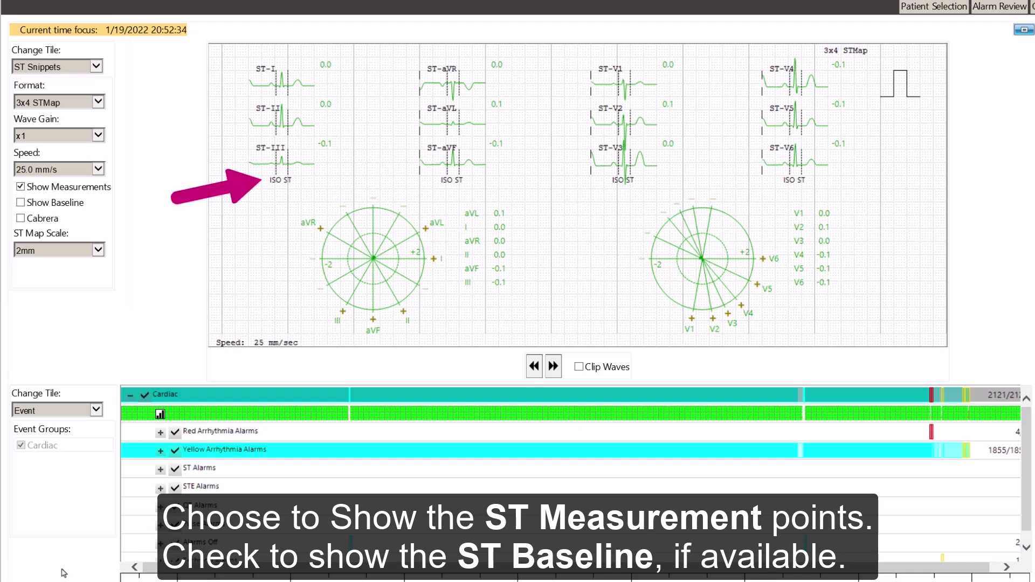
{"action": "left_click", "coordinate": [18, 195]}
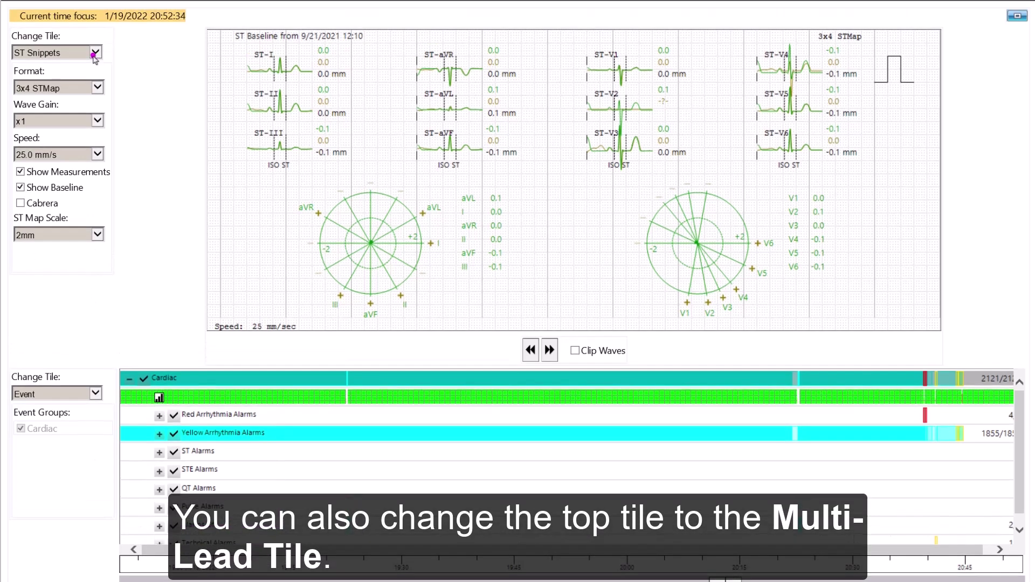
Step: Switch the top Cardiac Review tile from ST snippets to the Multi-Lead 12-lead ECG view
{"action": "left_click", "coordinate": [93, 27]}
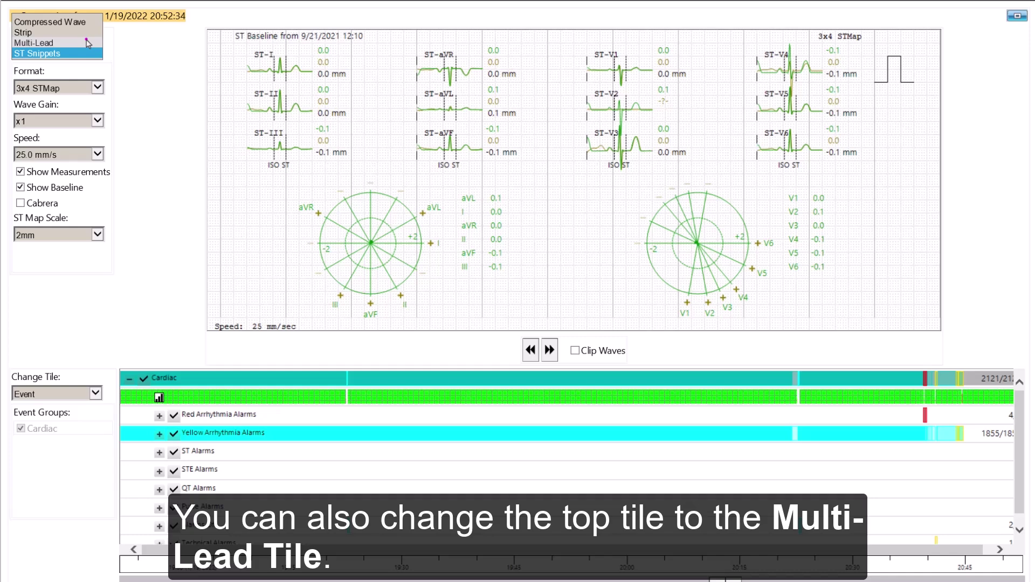
{"action": "left_click", "coordinate": [88, 43]}
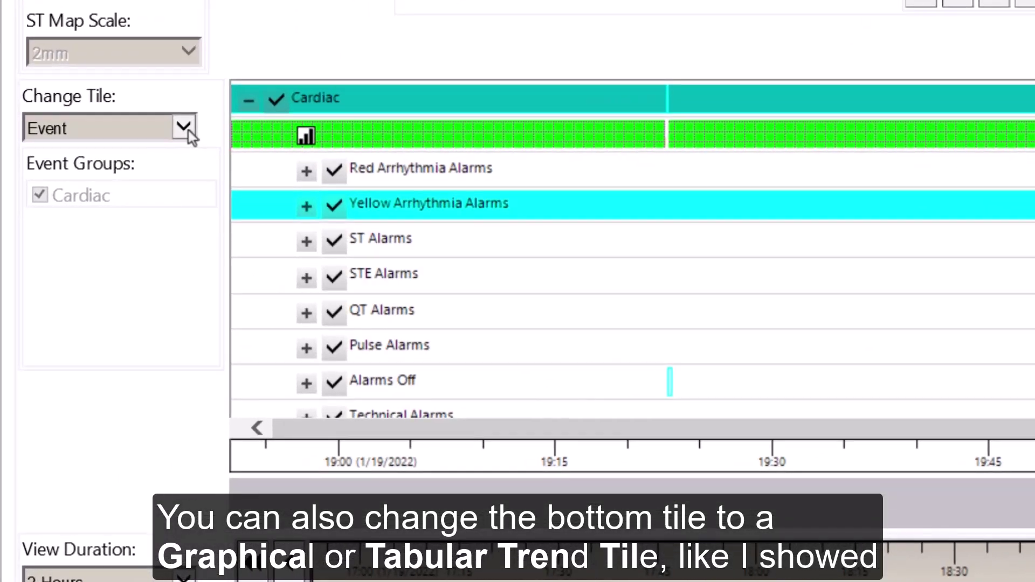
Step: Switch the bottom tile to ECG Statistics, listing beat counts and heart-rate variability by minute
{"action": "left_click", "coordinate": [188, 130]}
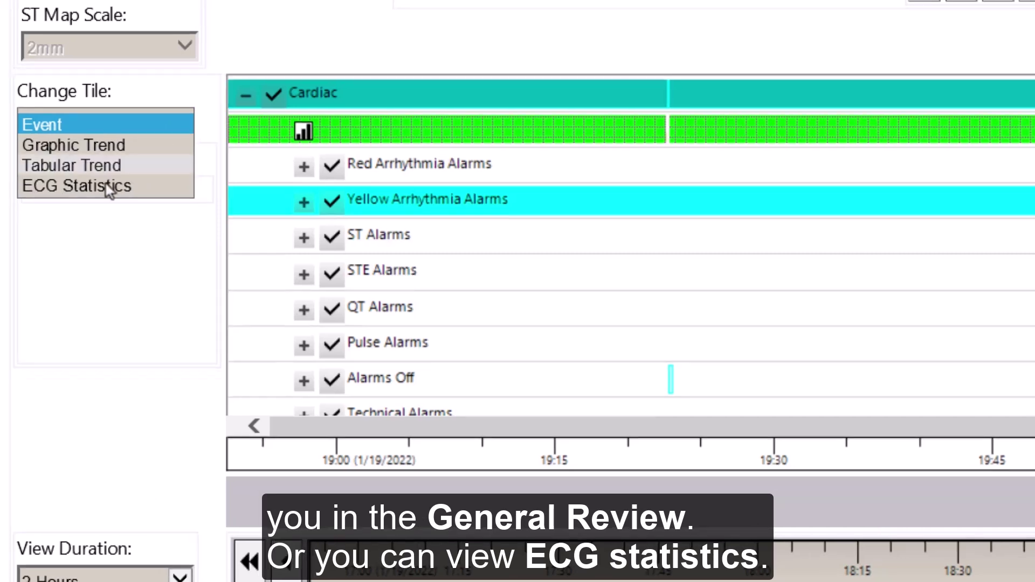
{"action": "left_click", "coordinate": [105, 183]}
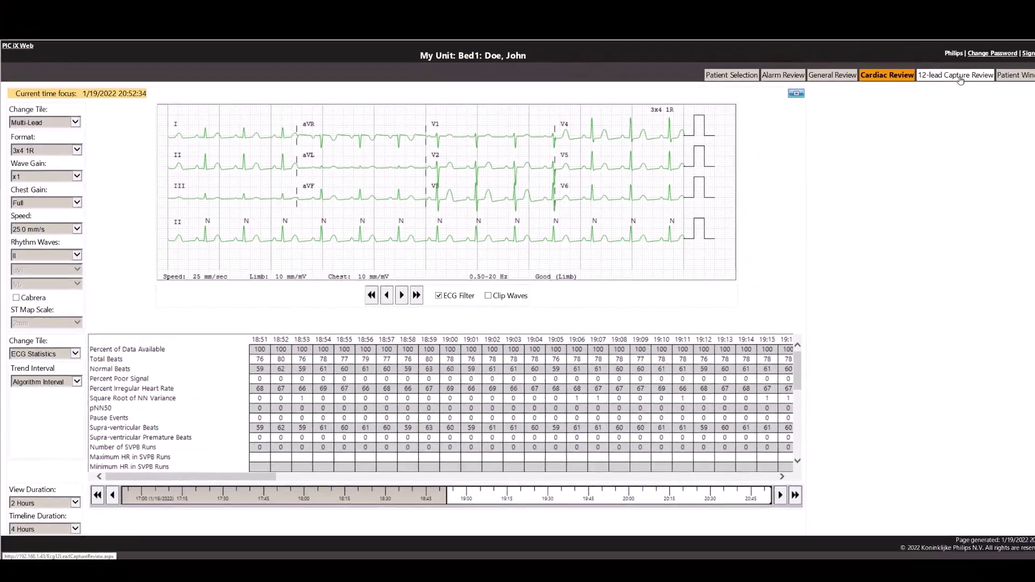
Step: Open 12-lead Capture Review and browse the 12:10:29 and 12:09:58 captures
{"action": "left_click", "coordinate": [941, 81]}
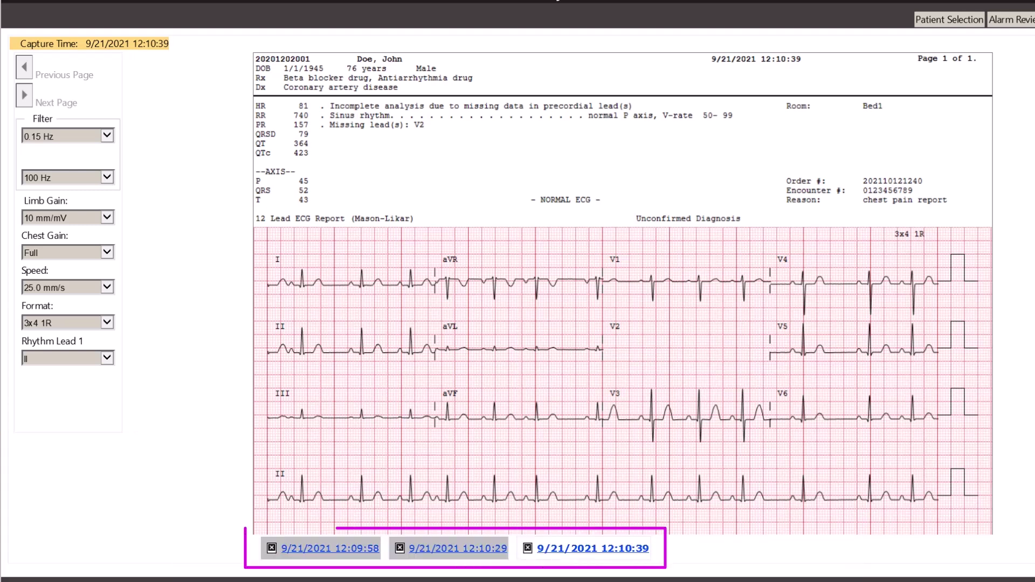
{"action": "left_click", "coordinate": [466, 549]}
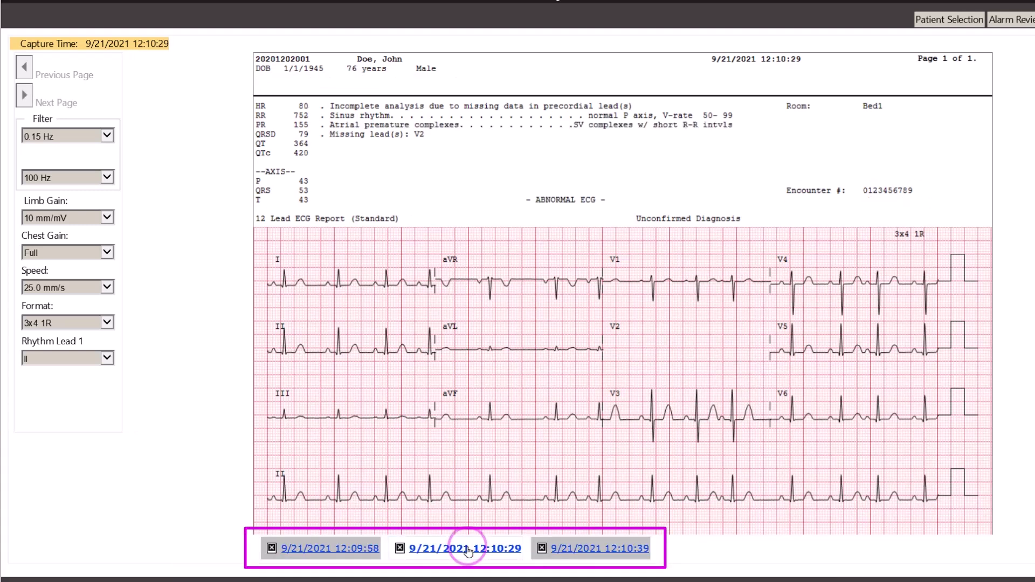
{"action": "left_click", "coordinate": [341, 556]}
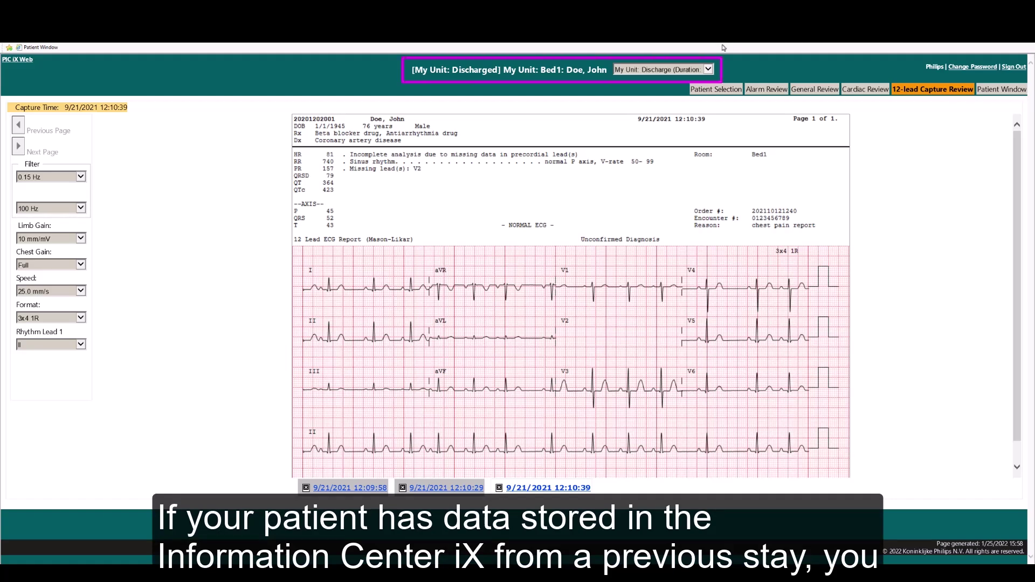
Step: Open the stay selector to choose the discharged stay's data for review
{"action": "left_click", "coordinate": [709, 69]}
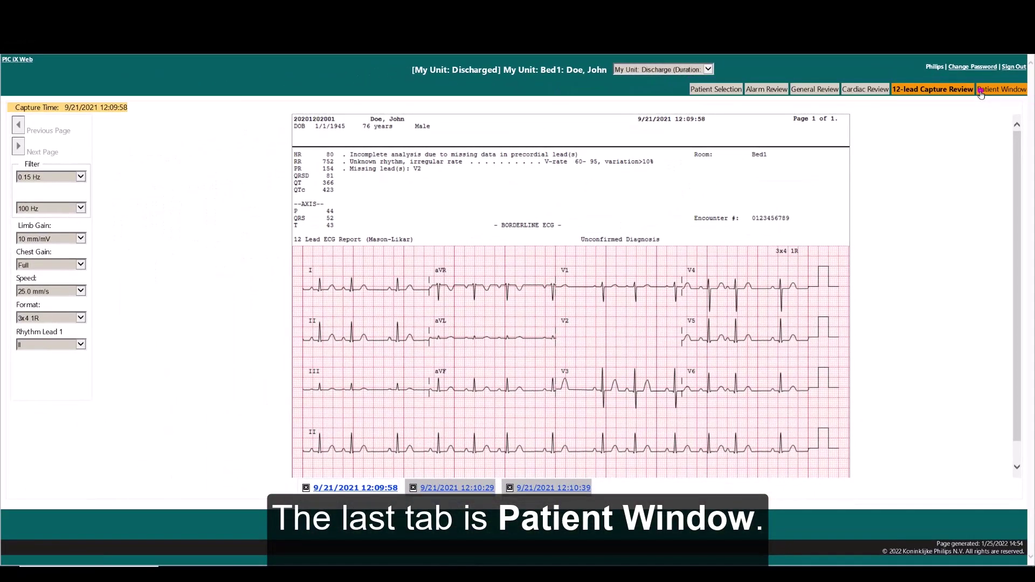
{"action": "left_click", "coordinate": [947, 153]}
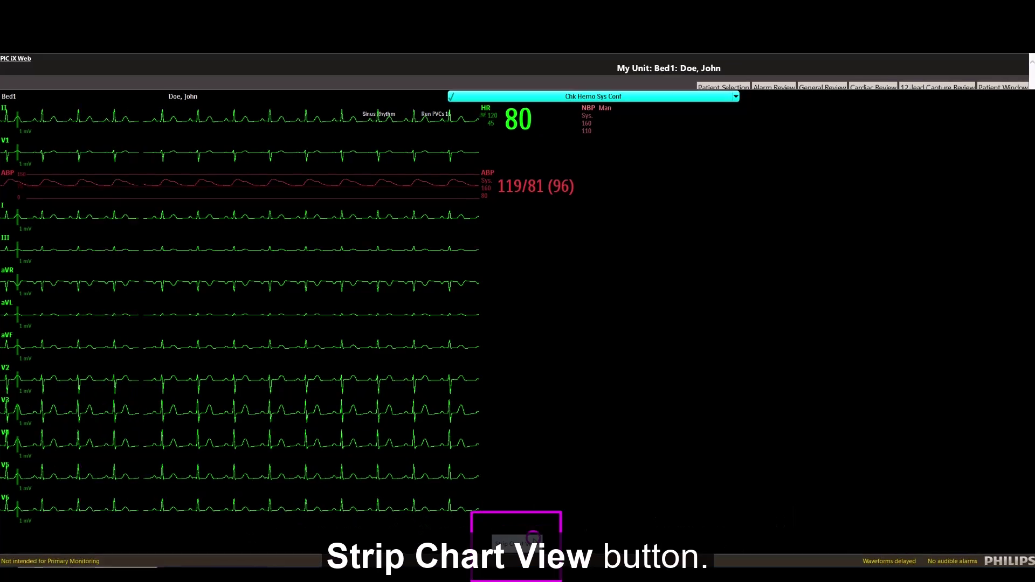
Step: Open the Strip Chart View of the most recent minute and check the lead II gain options
{"action": "left_click", "coordinate": [532, 541]}
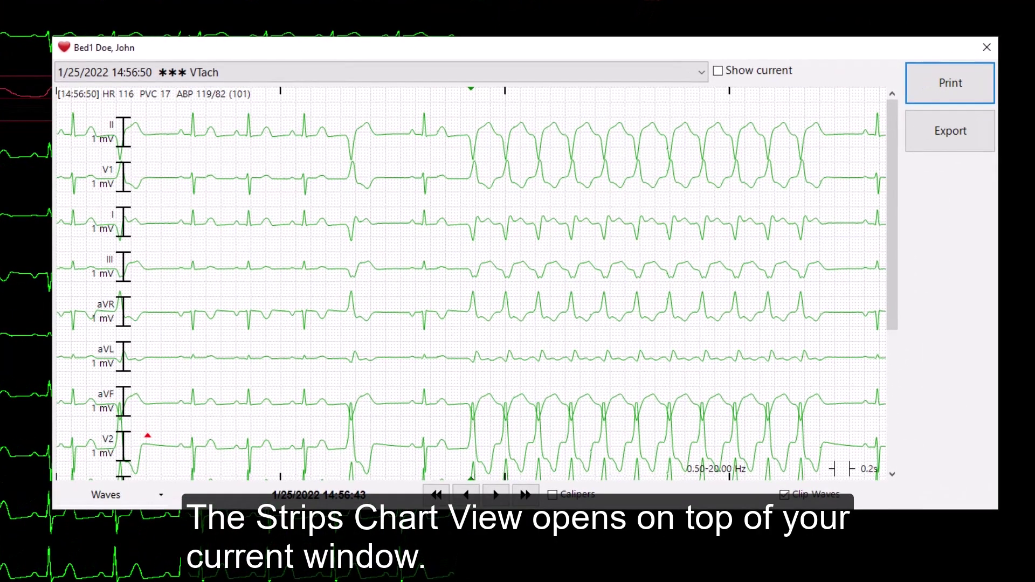
{"action": "left_click", "coordinate": [718, 70]}
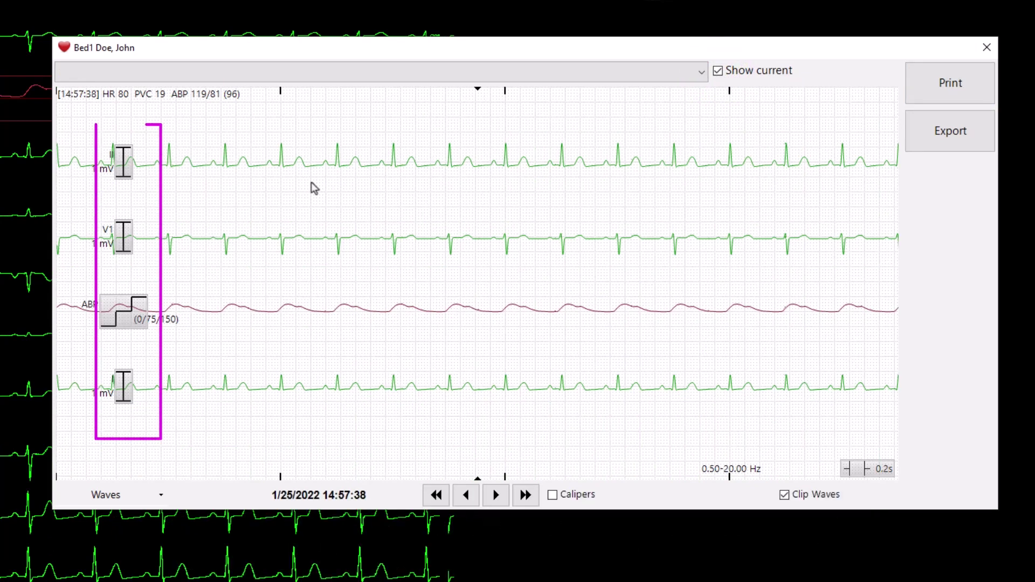
{"action": "left_click", "coordinate": [125, 168]}
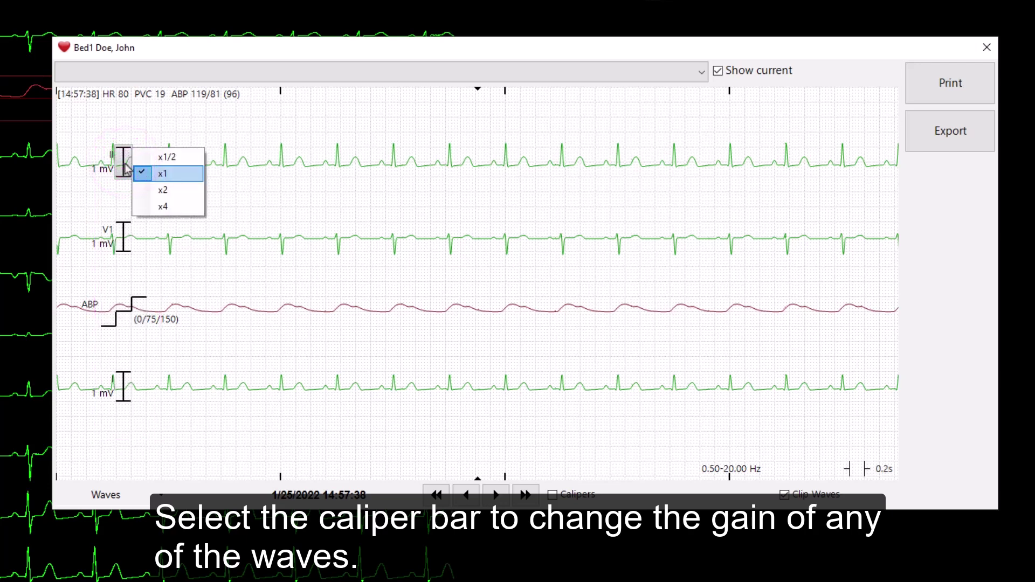
Step: Check the Waves list, step the strip back to 14:57:37, and view paper speeds
{"action": "left_click", "coordinate": [119, 495]}
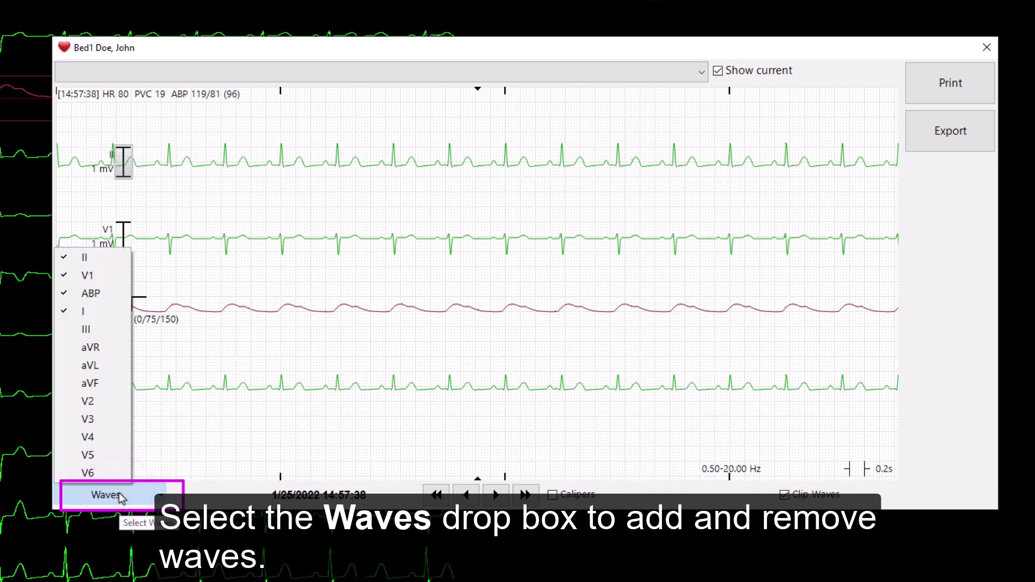
{"action": "left_click", "coordinate": [468, 498]}
{"action": "left_click", "coordinate": [468, 499]}
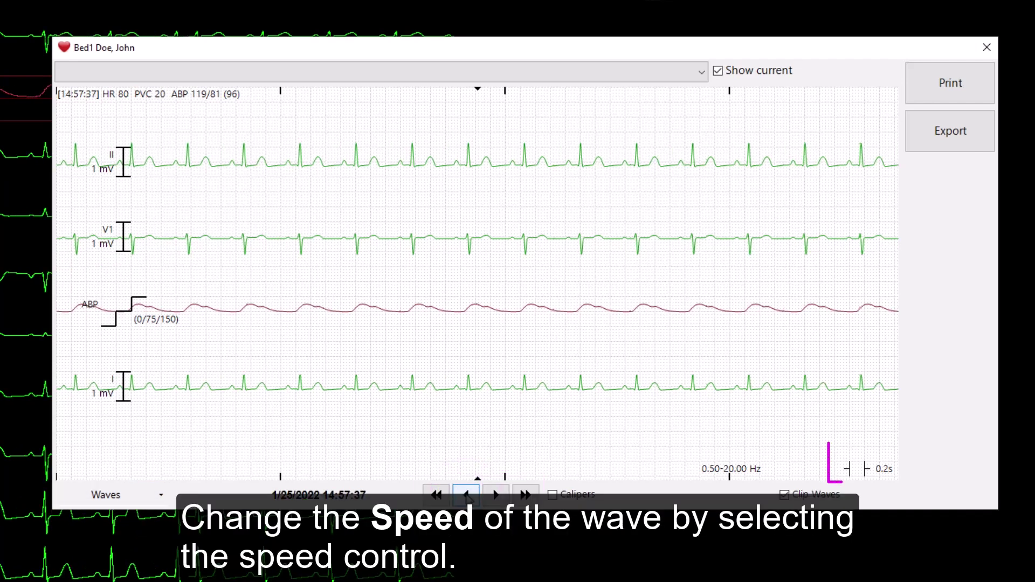
{"action": "left_click", "coordinate": [857, 469]}
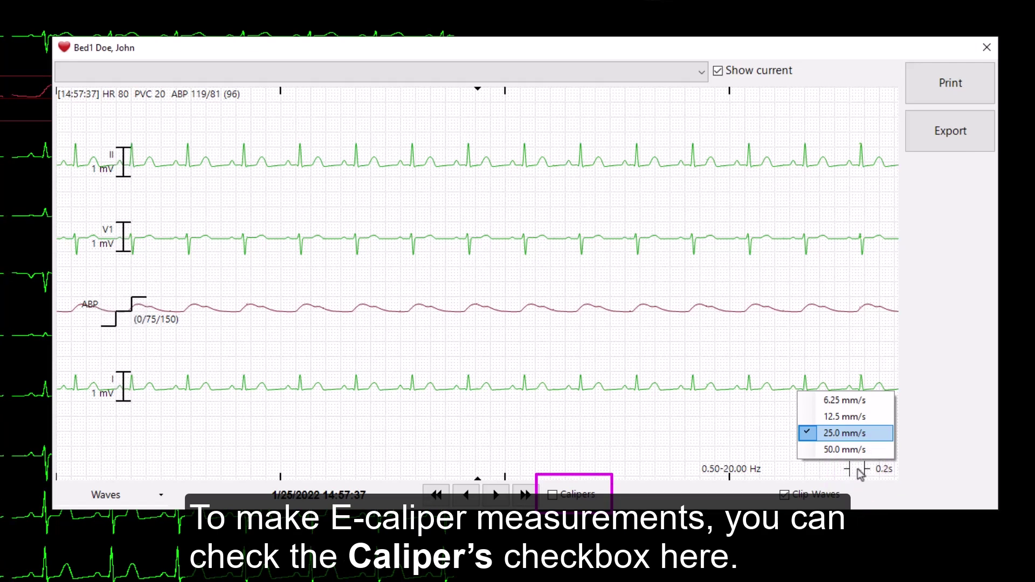
Step: Turn on calipers, record a 0.76 s lead II span as RR, and read ABP 110
{"action": "left_click", "coordinate": [551, 496]}
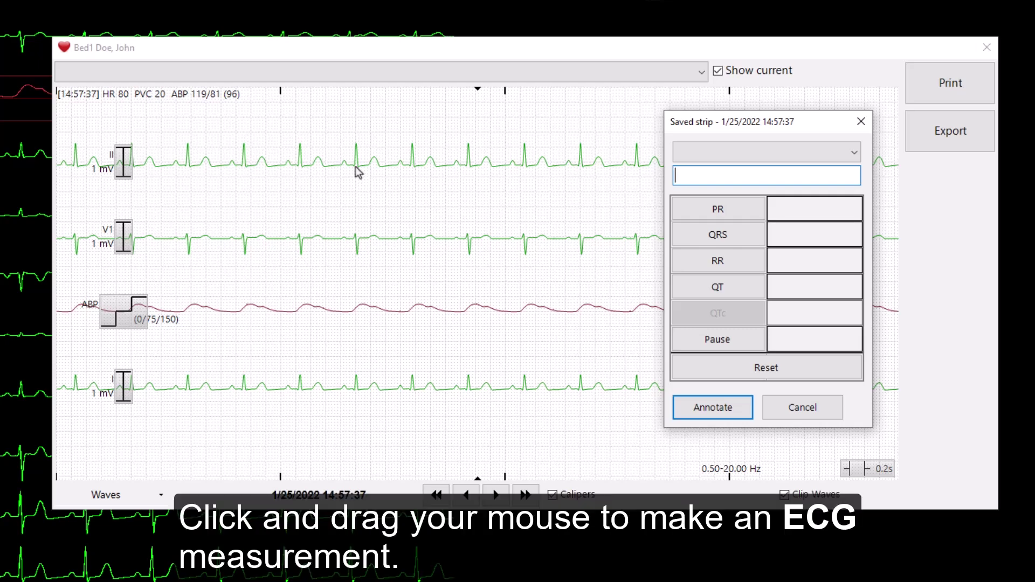
{"action": "left_click_drag", "start_coordinate": [354, 166], "coordinate": [413, 176]}
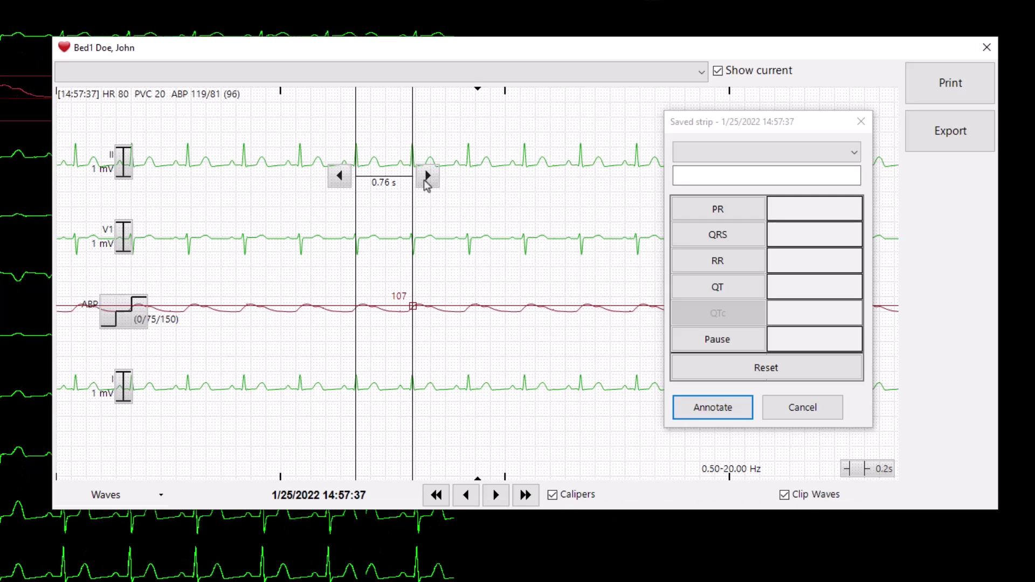
{"action": "left_click", "coordinate": [714, 263]}
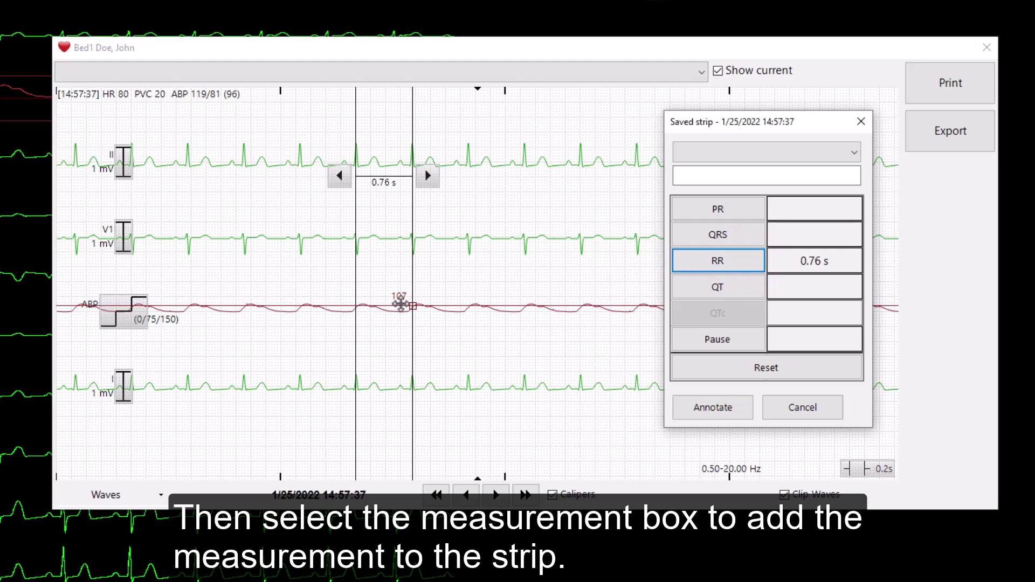
{"action": "left_click_drag", "start_coordinate": [400, 304], "coordinate": [401, 307]}
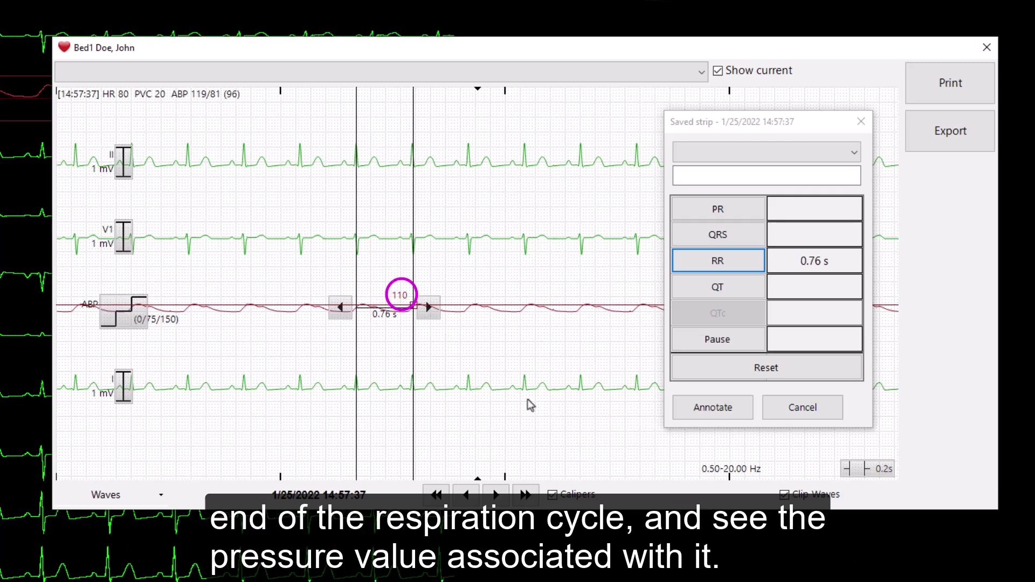
Step: Label the strip Sinus Rhythm, add the comment 'text', and annotate it with RR 0.76
{"action": "left_click", "coordinate": [677, 160]}
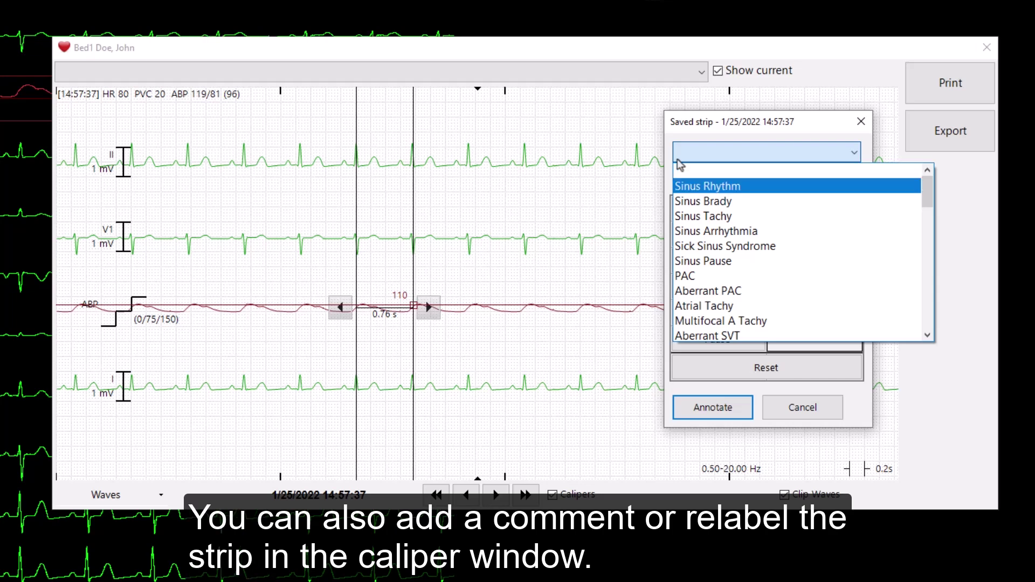
{"action": "left_click", "coordinate": [683, 186]}
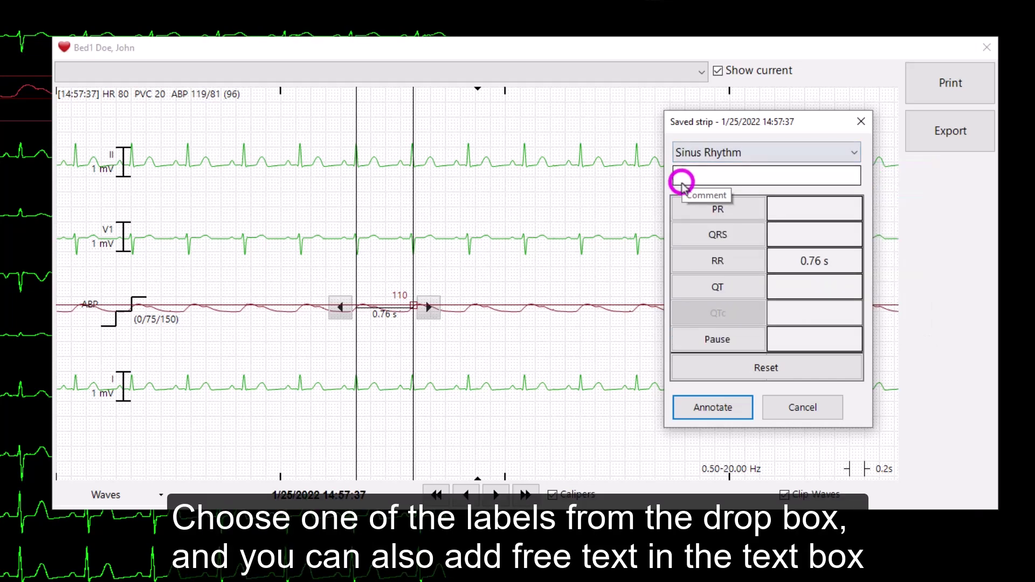
{"action": "left_click", "coordinate": [685, 175]}
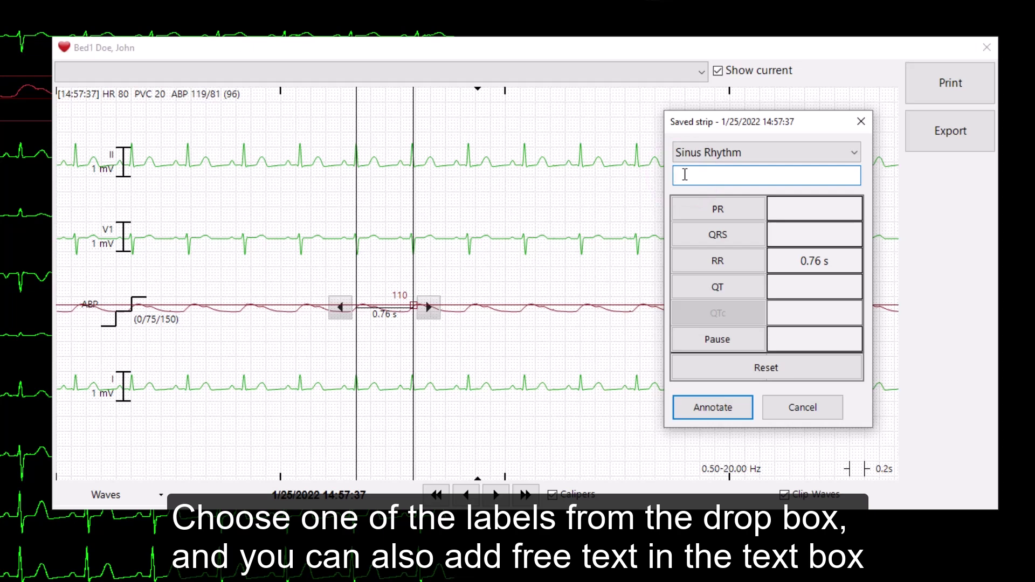
{"action": "type", "text": "text"}
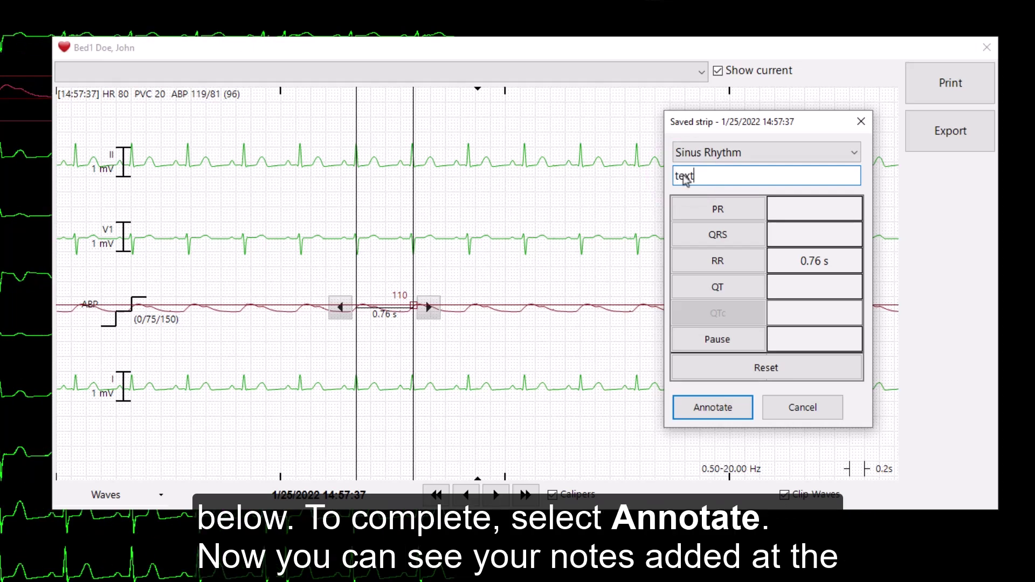
{"action": "left_click", "coordinate": [696, 403]}
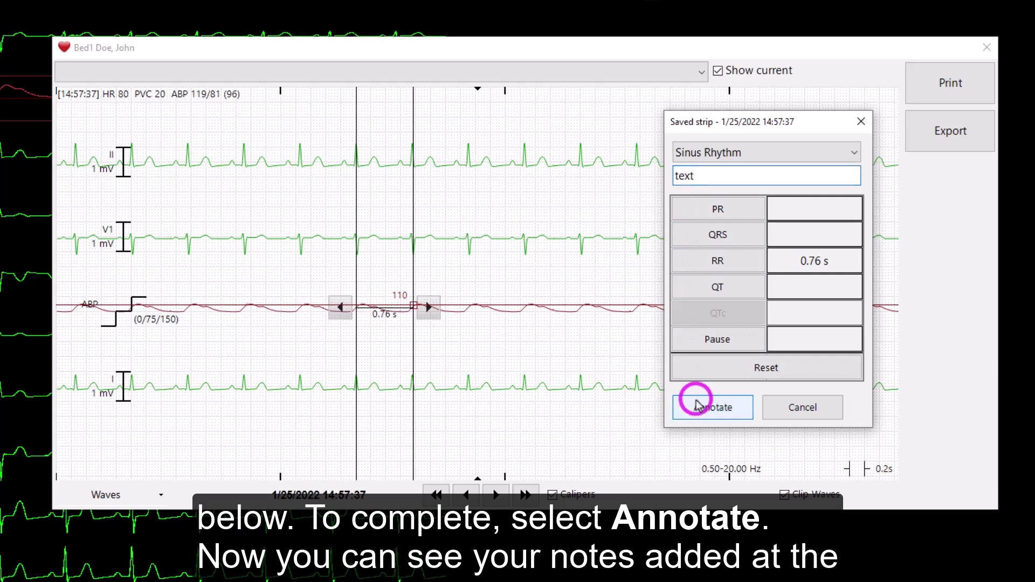